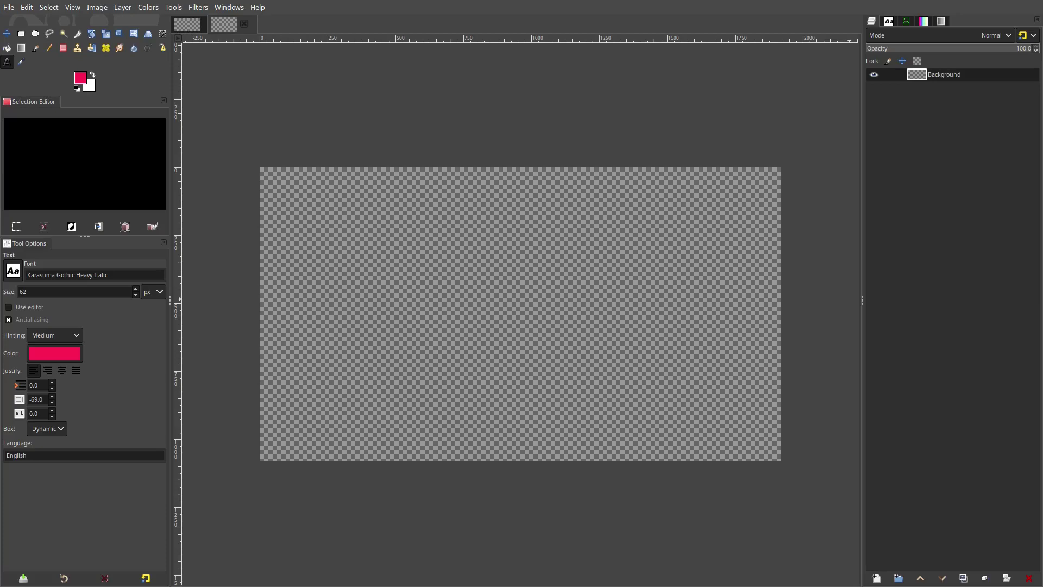
Set the foreground colour to light blue, 4abfec
click(82, 82)
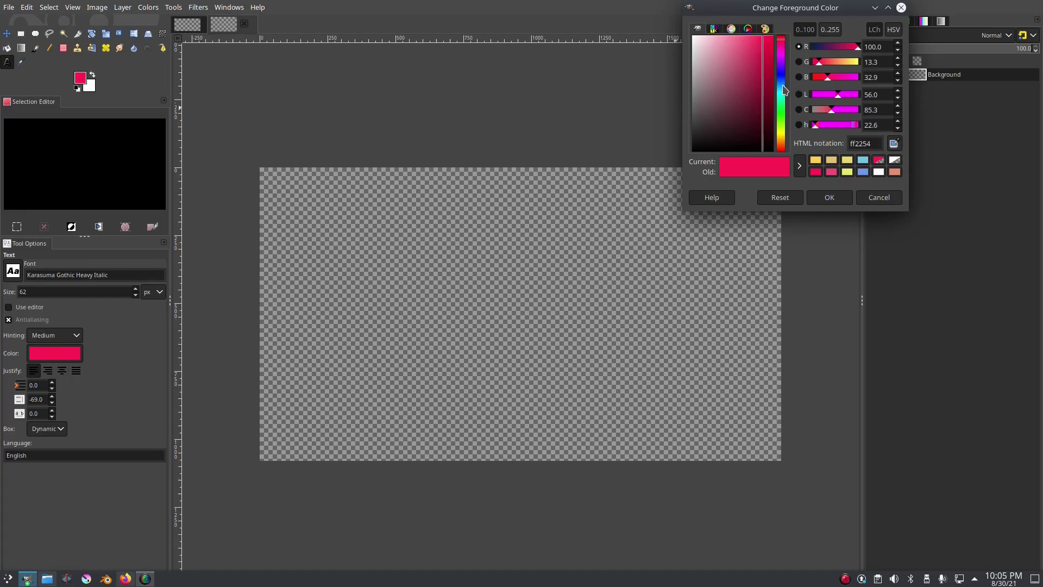
click(782, 89)
drag(780, 85, 780, 87)
mouse_move(753, 52)
mouse_down()
mouse_move(746, 25)
mouse_move(747, 45)
mouse_up()
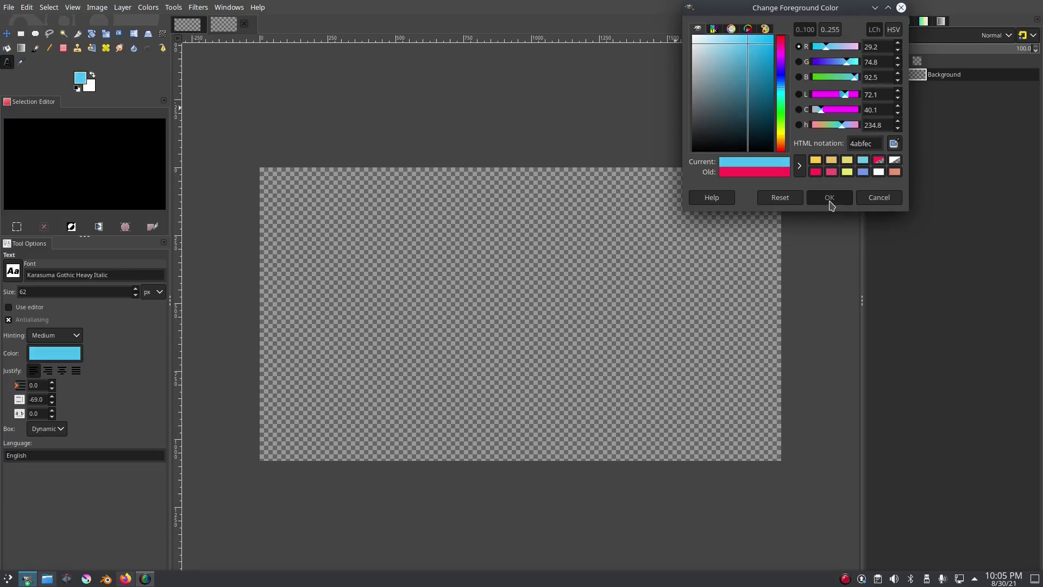
click(829, 199)
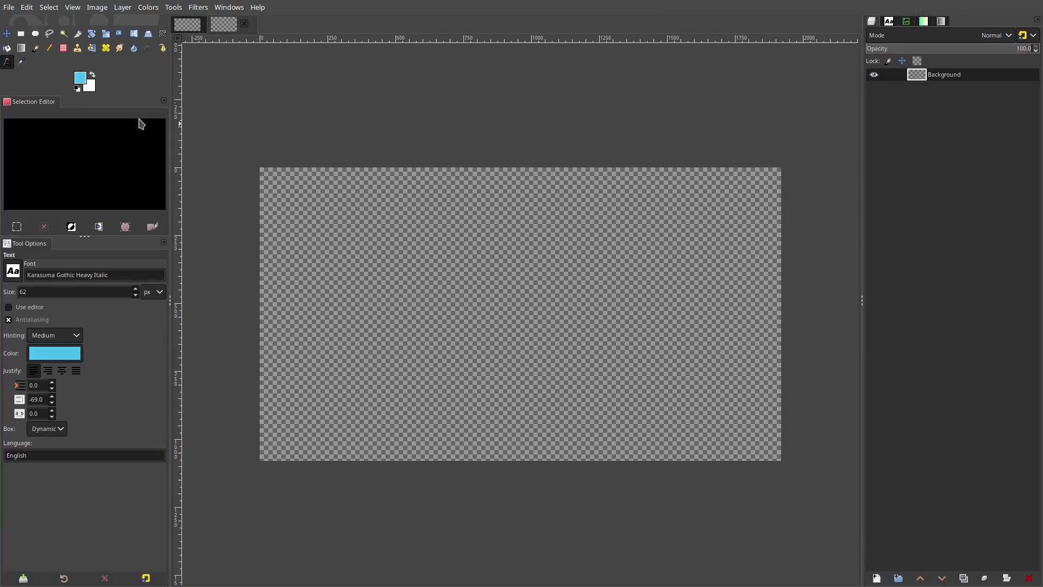
Fill the whole Background layer with the light blue foreground colour
click(7, 48)
click(505, 230)
drag(526, 212, 548, 215)
Add a transparent 1920 × 1080 px layer and set the foreground colour to yellow, ece04a
click(878, 577)
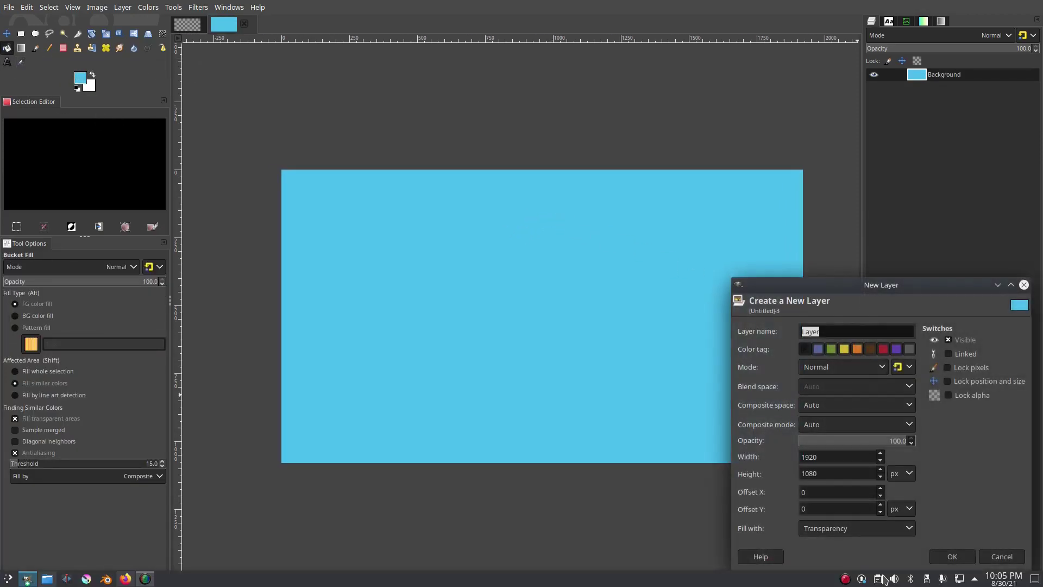
click(951, 556)
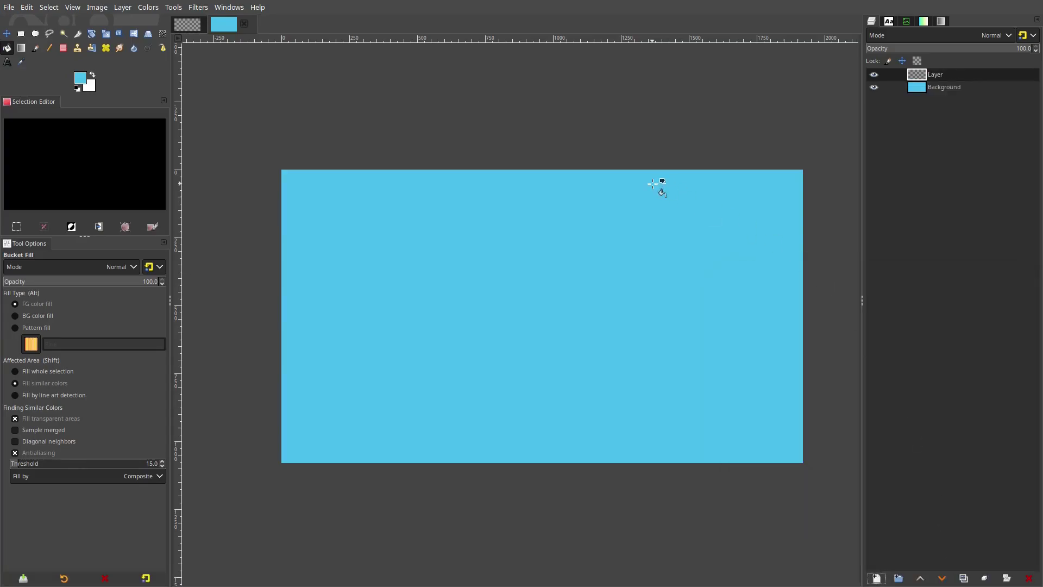
click(84, 83)
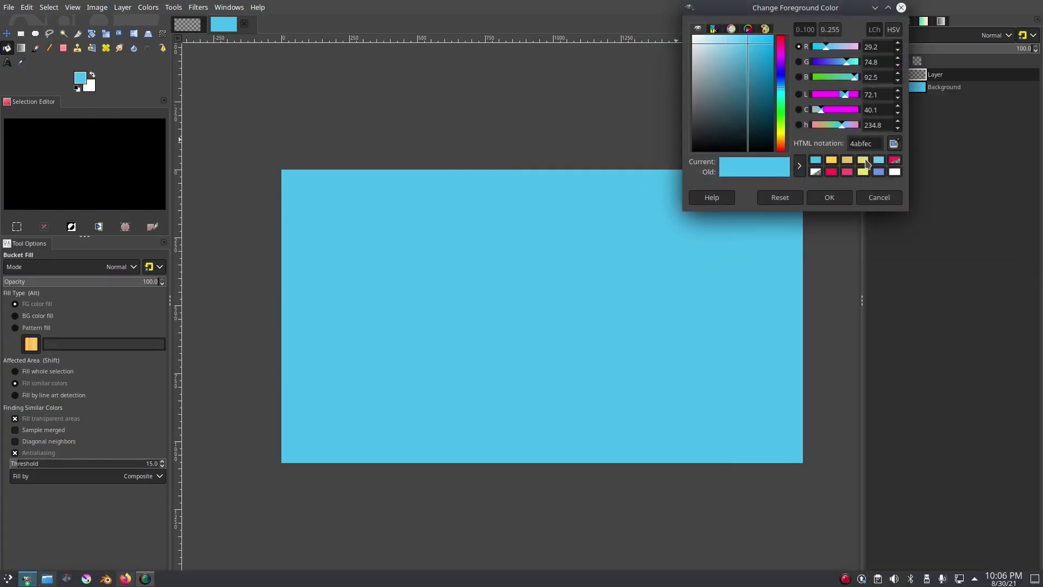
drag(786, 108, 786, 138)
click(825, 198)
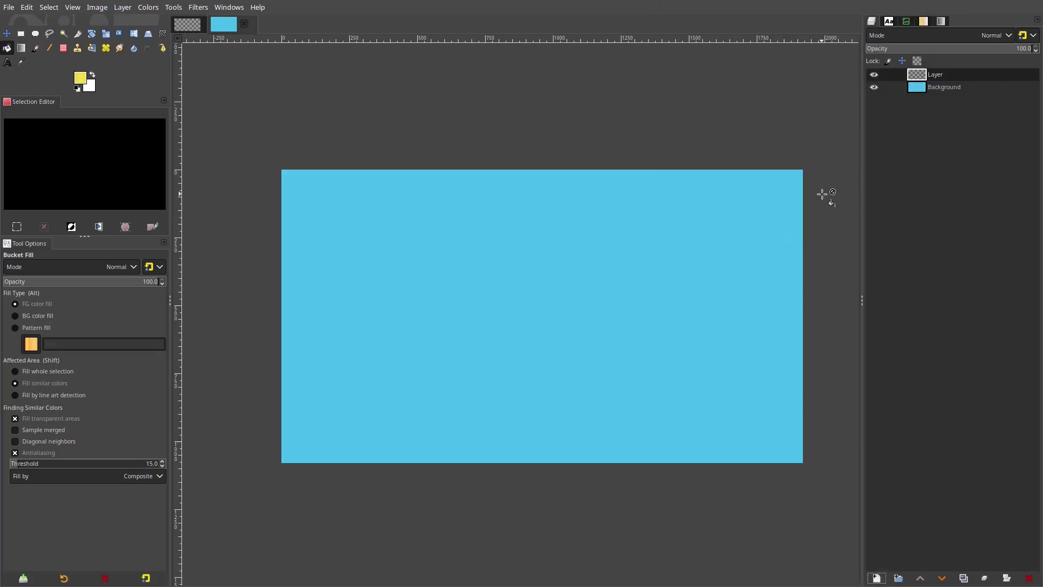
Set up the Paintbrush with the 2. Hardness 100 brush at size 233
click(35, 47)
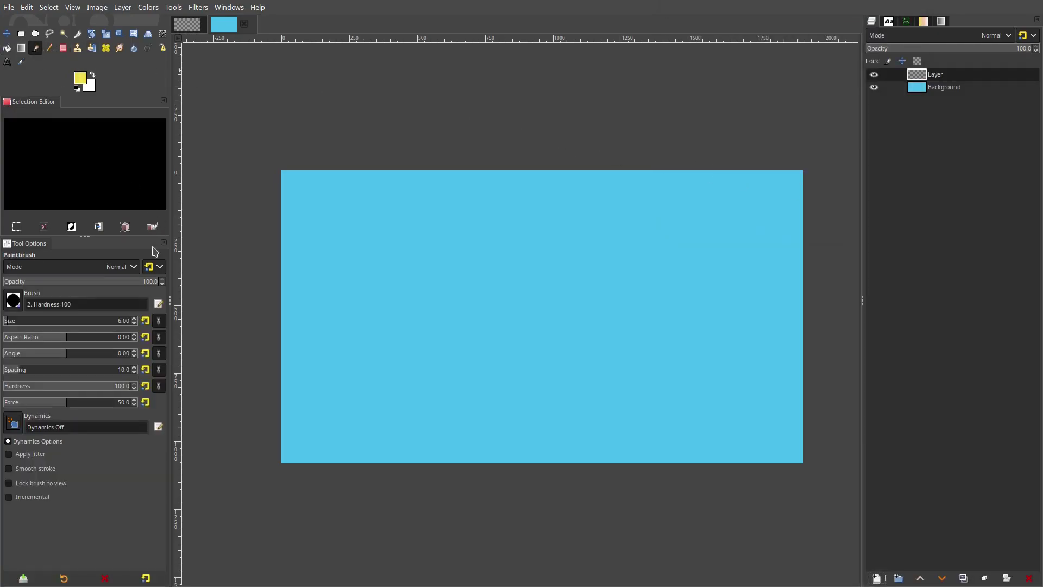
click(39, 326)
click(21, 303)
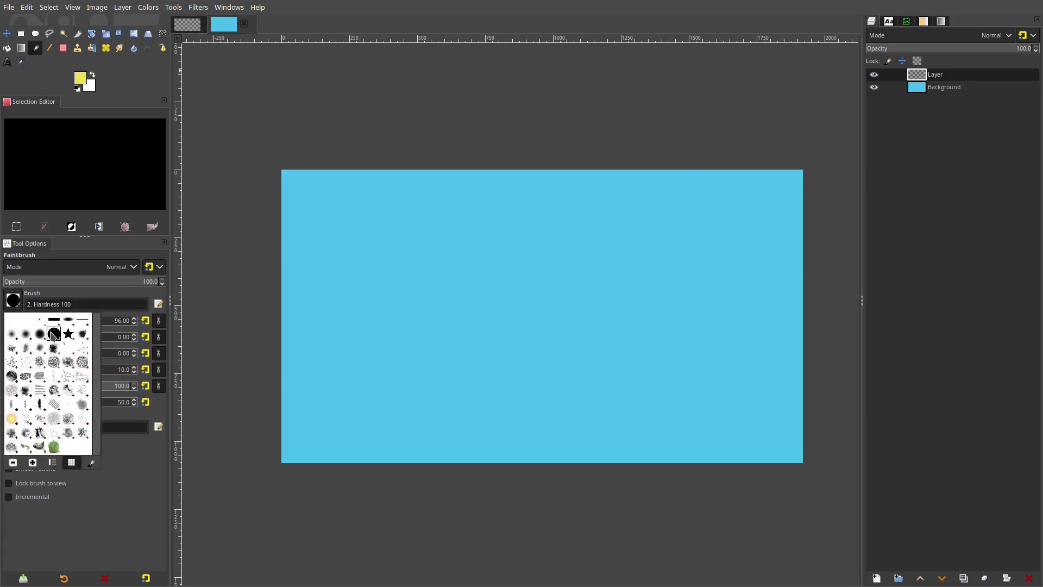
click(31, 302)
click(108, 321)
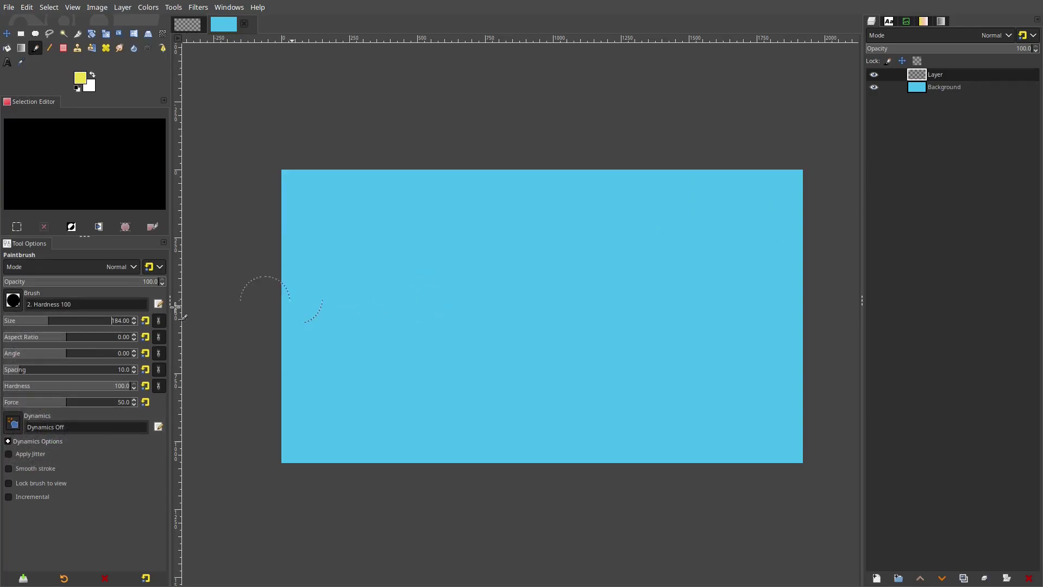
Paint three irregular yellow blobs on the new layer, one upper left, one upper right and one lower centre of the canvas
click(402, 278)
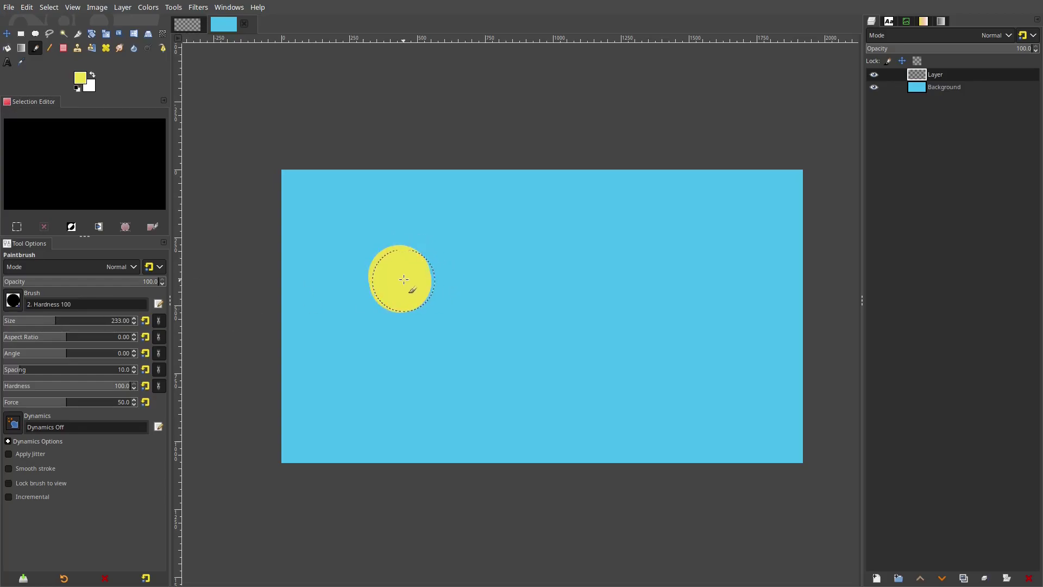
click(698, 260)
click(616, 369)
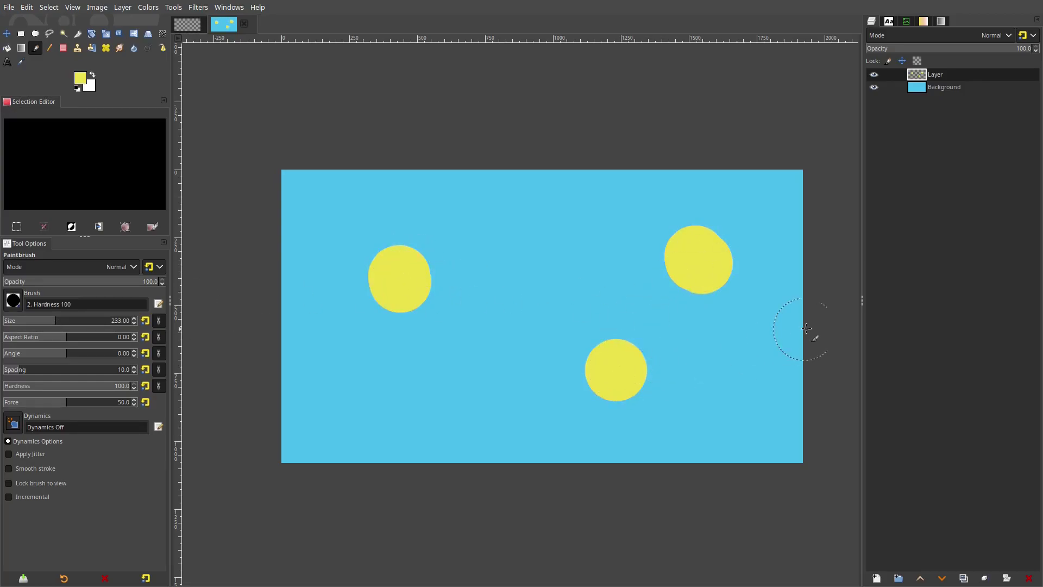
drag(548, 356, 582, 371)
drag(694, 244, 688, 267)
mouse_move(431, 277)
mouse_down()
mouse_move(415, 274)
mouse_move(404, 289)
mouse_up()
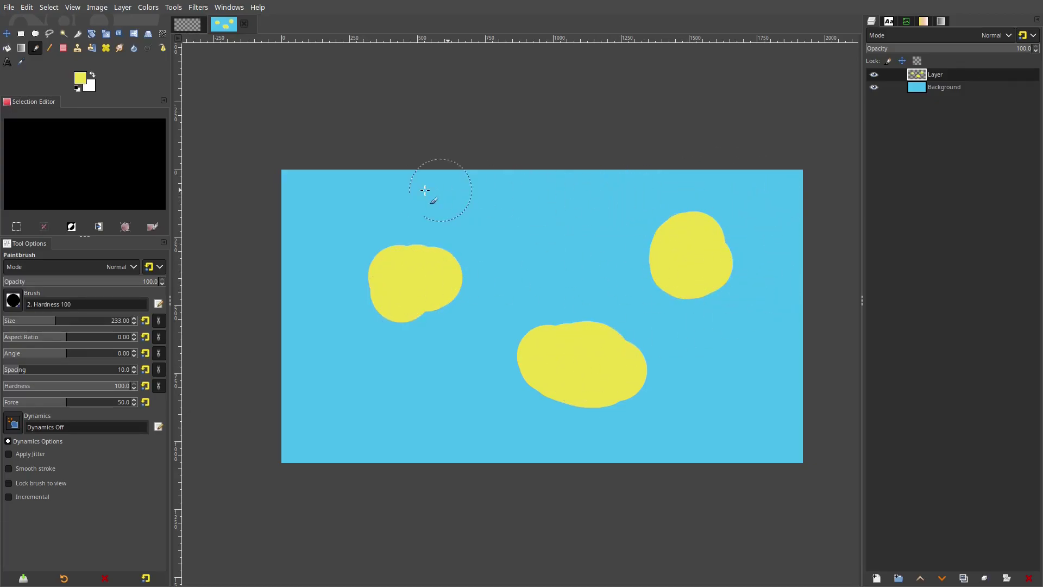
Warp the yellow blobs into marbled swirls across the whole canvas using Warp Transform in Move pixels mode at size 385.23
click(163, 34)
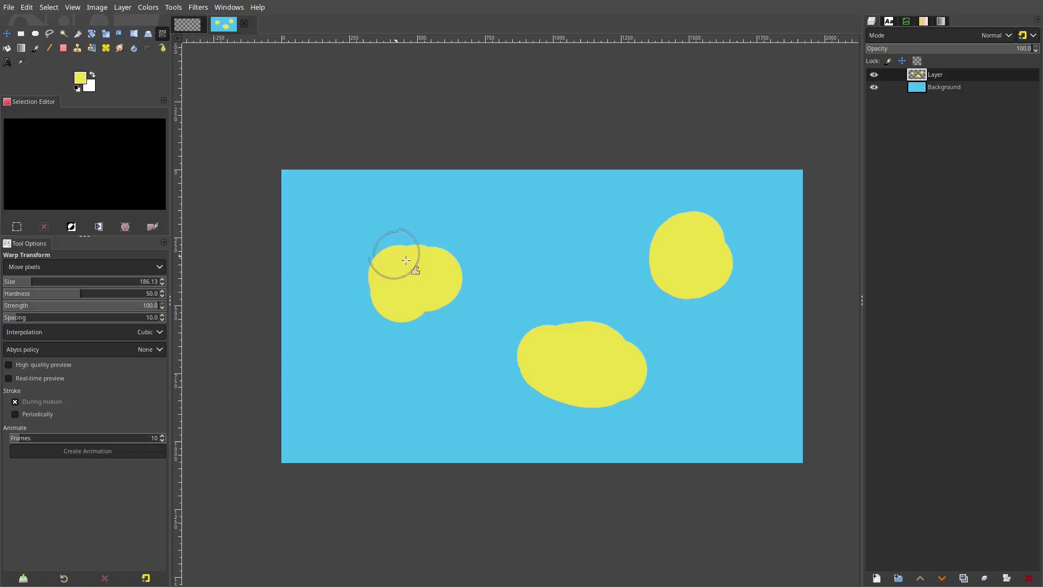
mouse_move(396, 251)
mouse_down()
mouse_move(439, 270)
mouse_move(381, 244)
mouse_move(413, 265)
mouse_move(349, 264)
mouse_move(412, 300)
mouse_up()
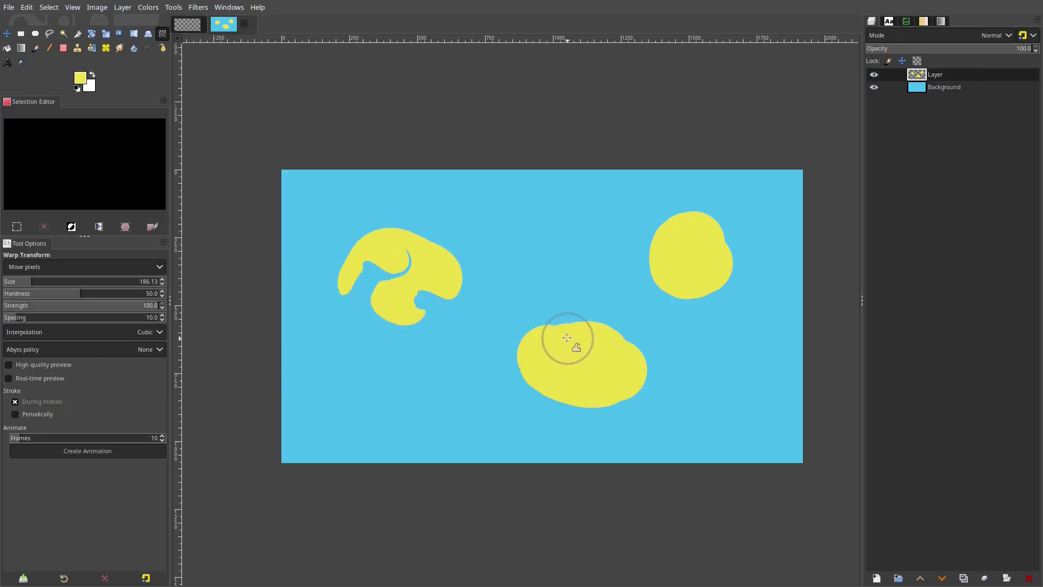
key(Escape)
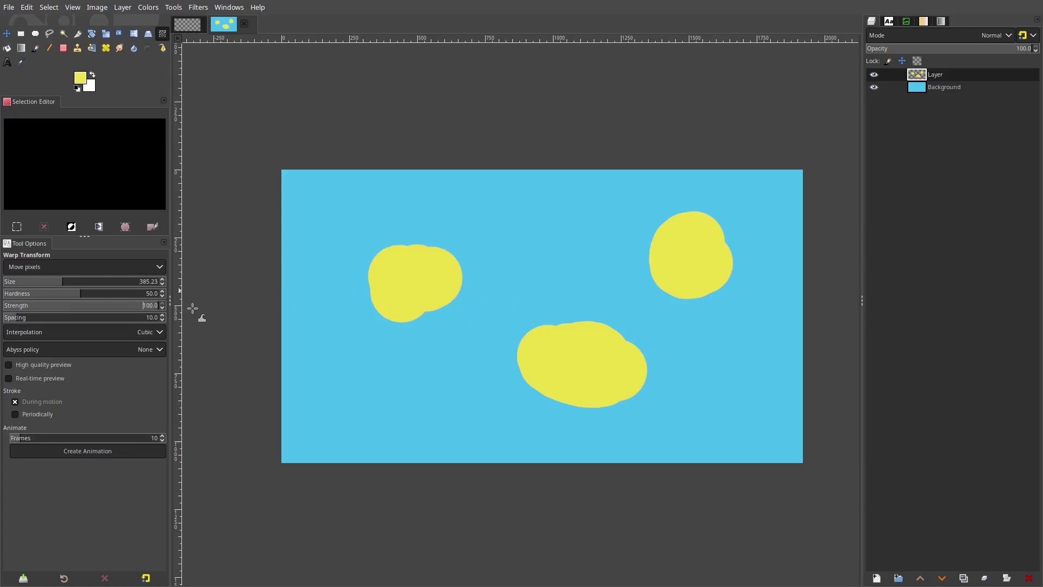
mouse_move(459, 305)
mouse_down()
mouse_move(398, 309)
mouse_move(418, 302)
mouse_move(489, 328)
mouse_move(443, 284)
mouse_move(619, 381)
mouse_move(646, 231)
mouse_move(589, 374)
mouse_move(410, 254)
mouse_move(543, 380)
mouse_move(706, 244)
mouse_move(679, 272)
mouse_move(393, 395)
mouse_move(511, 375)
mouse_move(536, 261)
mouse_move(763, 401)
mouse_move(488, 436)
mouse_move(275, 445)
mouse_move(326, 282)
mouse_move(309, 250)
mouse_move(320, 349)
mouse_move(277, 380)
mouse_up()
mouse_move(701, 287)
mouse_down()
mouse_move(696, 278)
mouse_move(783, 384)
mouse_move(709, 501)
mouse_move(532, 380)
mouse_move(684, 263)
mouse_up()
drag(430, 410, 428, 433)
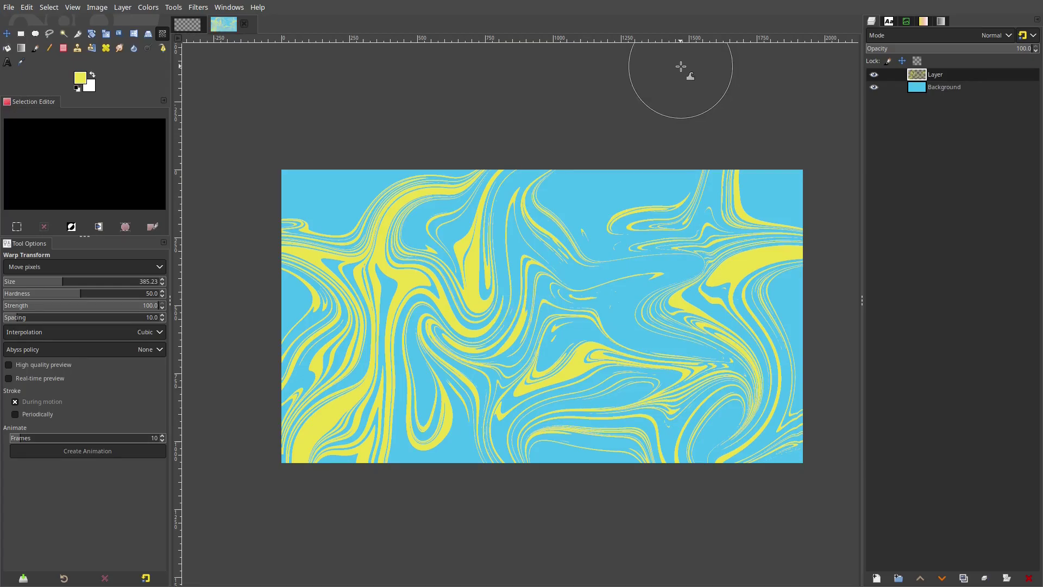
Examine the fine yellow swirl details up close in the right half of the canvas
scroll(478, 334, up, 3)
drag(701, 283, 464, 250)
drag(738, 190, 473, 277)
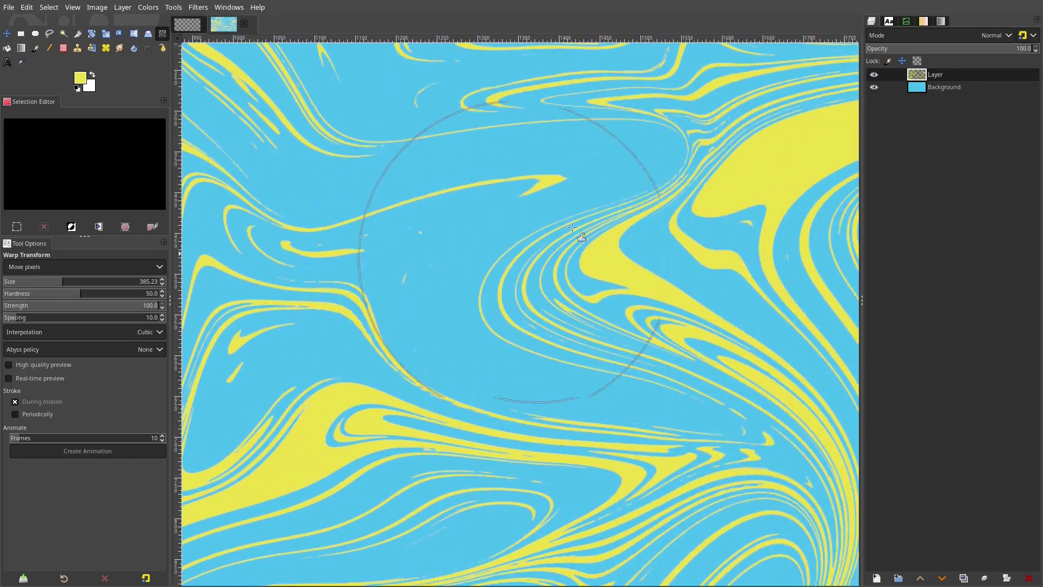
scroll(572, 227, down, 6)
scroll(686, 224, up, 3)
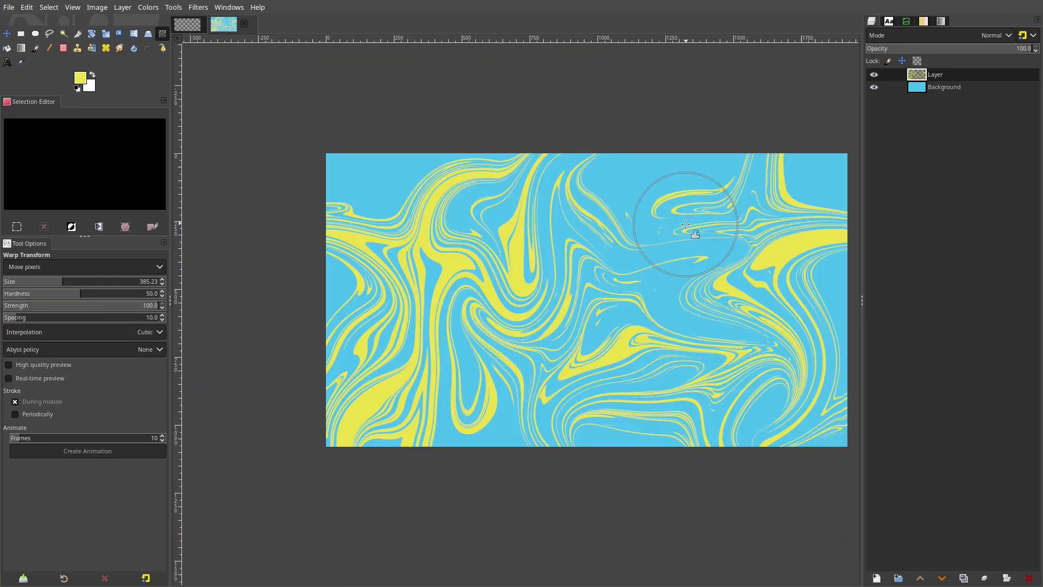
drag(685, 224, 631, 248)
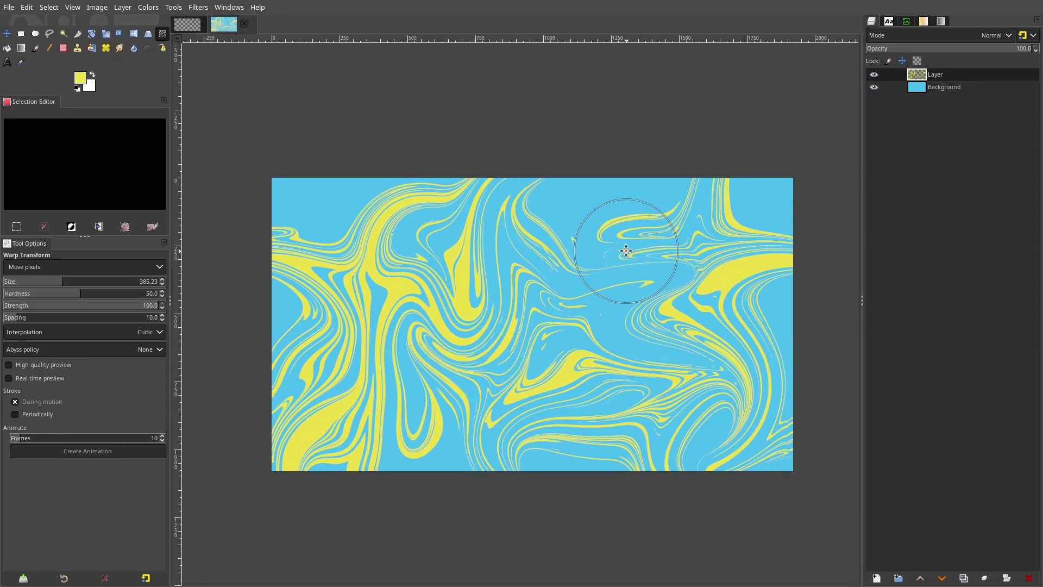
Add another transparent layer on top and set the foreground colour to pinkish red, ec4a5d
click(876, 579)
click(953, 564)
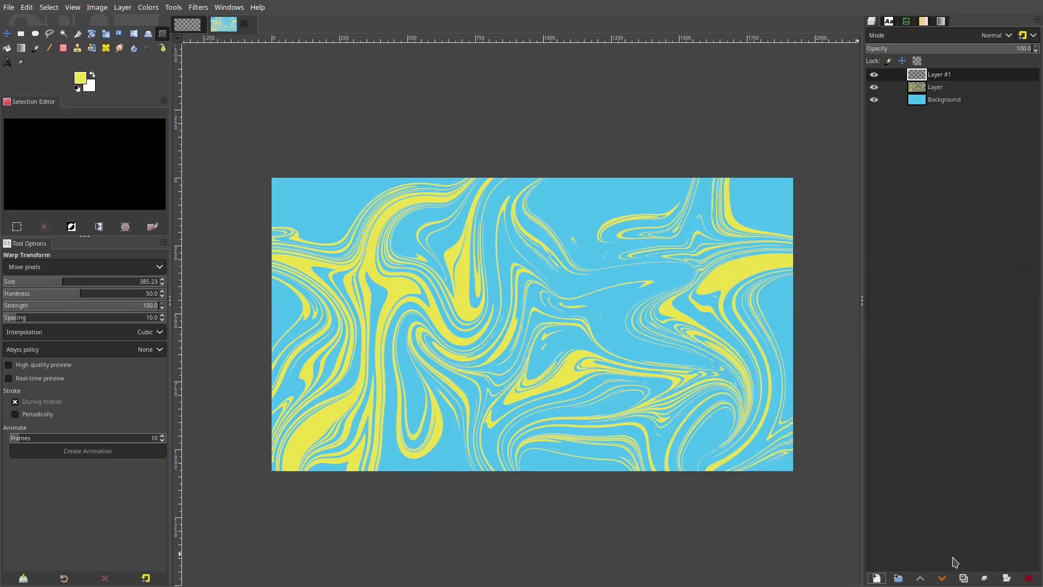
click(80, 78)
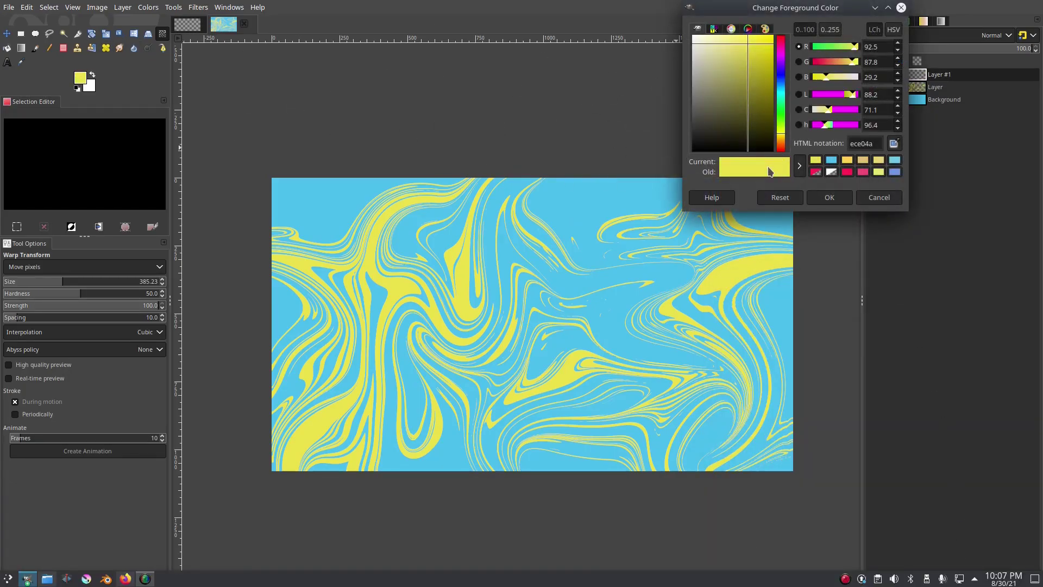
drag(785, 140, 787, 44)
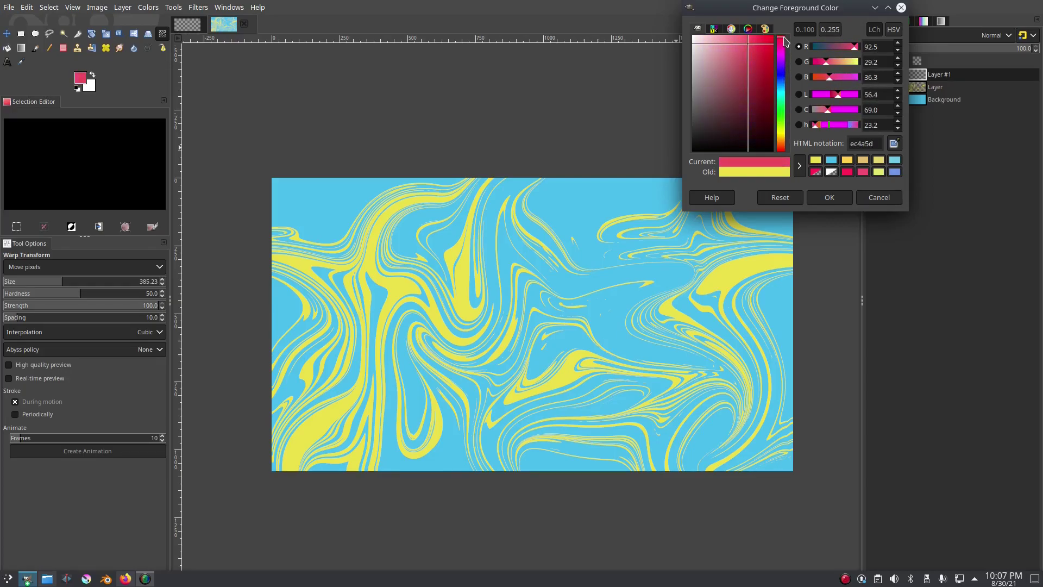
click(829, 198)
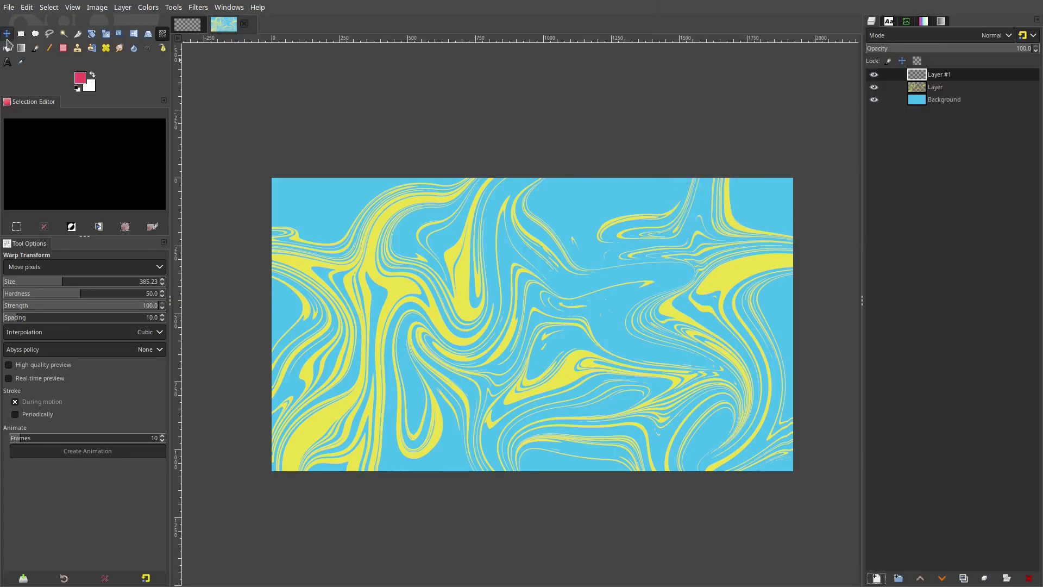
Paint four pinkish red blobs spread across the canvas on the new layer with the size 233 brush
click(35, 48)
drag(588, 232, 598, 244)
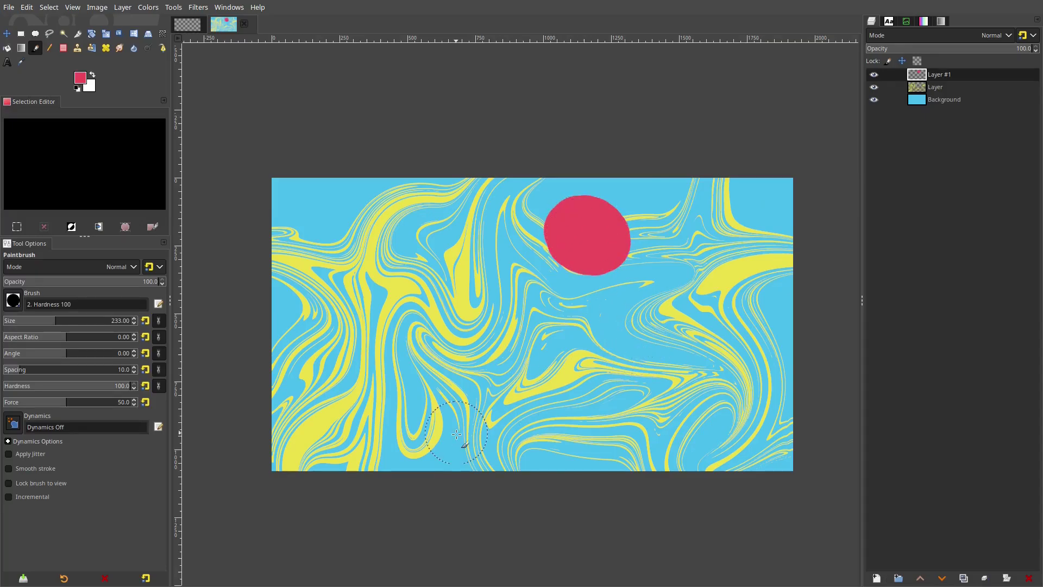
drag(701, 372, 673, 362)
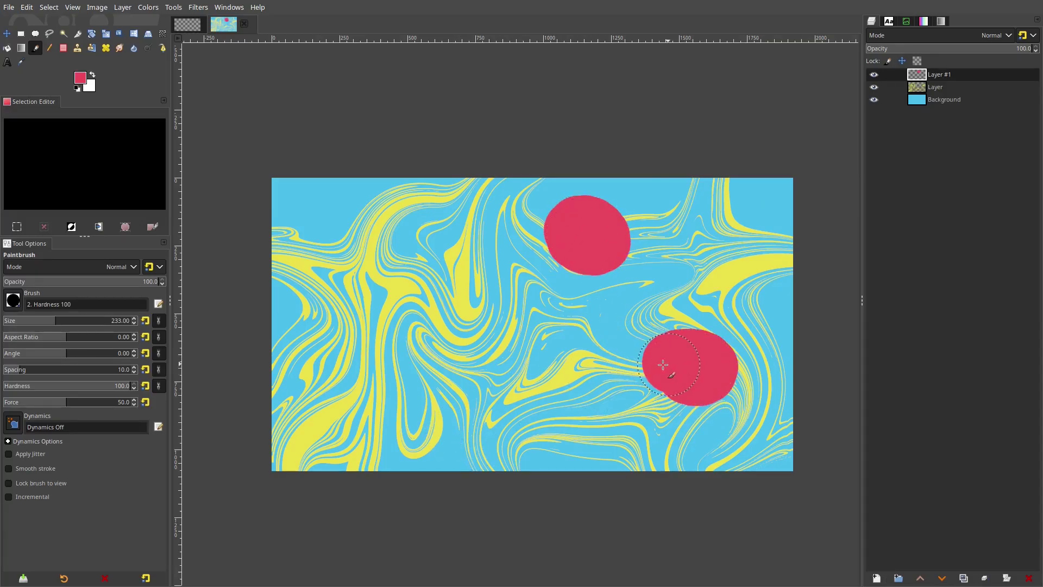
click(326, 211)
click(451, 441)
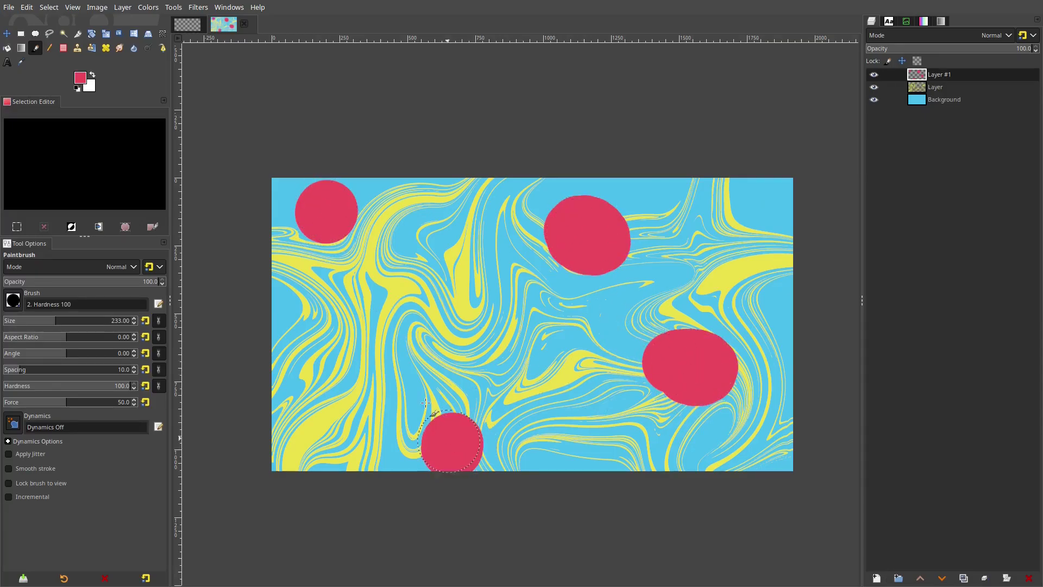
Warp the red blobs into flowing swirls across the whole canvas with Warp Transform at size 385.23
click(162, 34)
mouse_move(521, 255)
mouse_down()
mouse_move(562, 205)
mouse_move(491, 188)
mouse_move(700, 228)
mouse_move(706, 347)
mouse_move(672, 366)
mouse_move(641, 413)
mouse_move(396, 478)
mouse_move(445, 423)
mouse_move(410, 279)
mouse_move(315, 217)
mouse_move(418, 176)
mouse_move(378, 201)
mouse_move(307, 179)
mouse_move(543, 271)
mouse_move(274, 173)
mouse_move(543, 272)
mouse_move(431, 184)
mouse_move(706, 255)
mouse_move(683, 282)
mouse_move(544, 271)
mouse_move(424, 206)
mouse_move(369, 304)
mouse_move(466, 296)
mouse_move(424, 391)
mouse_move(461, 424)
mouse_move(516, 380)
mouse_move(357, 354)
mouse_move(679, 304)
mouse_move(407, 424)
mouse_move(393, 345)
mouse_move(516, 369)
mouse_move(462, 244)
mouse_move(543, 353)
mouse_move(272, 350)
mouse_move(755, 288)
mouse_move(815, 250)
mouse_move(804, 373)
mouse_move(672, 392)
mouse_move(804, 347)
mouse_move(834, 310)
mouse_move(369, 380)
mouse_move(466, 403)
mouse_move(824, 288)
mouse_move(402, 218)
mouse_move(326, 261)
mouse_move(385, 410)
mouse_up()
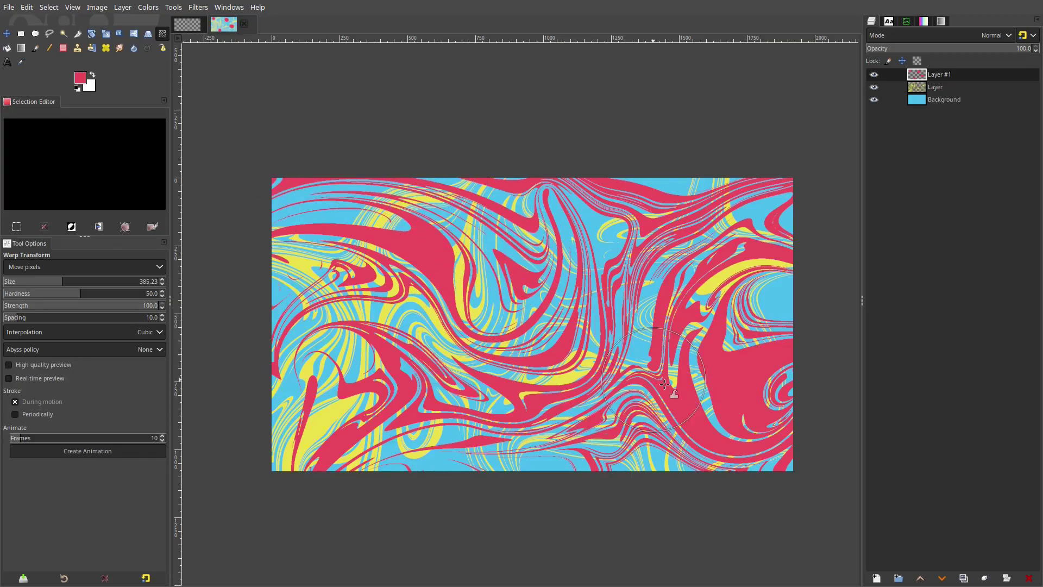
key(Return)
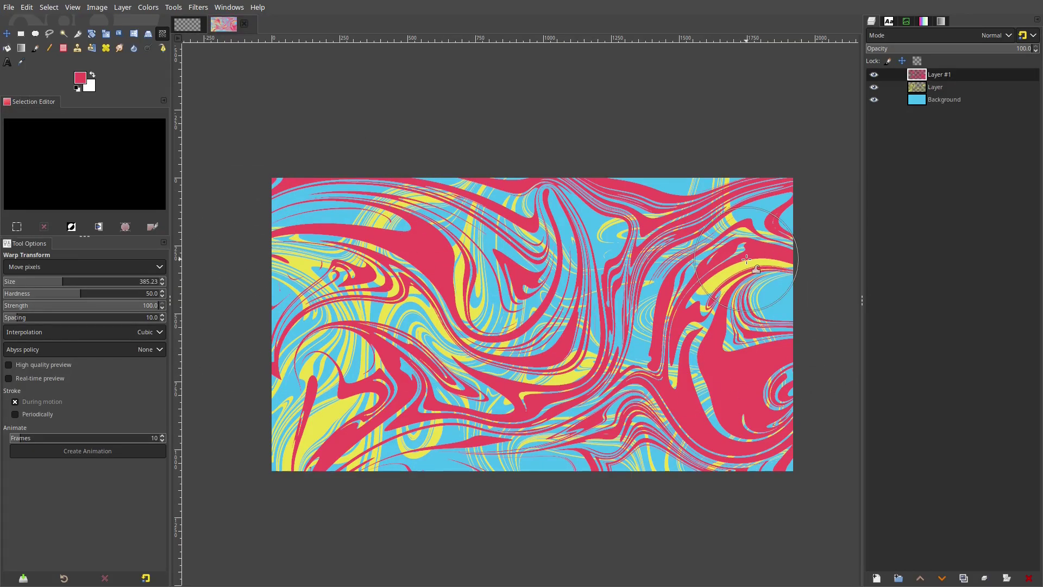
Set the red swirl layer's blend mode to Overlay and reduce its saturation to -100 with Hue-Saturation
click(962, 37)
click(934, 331)
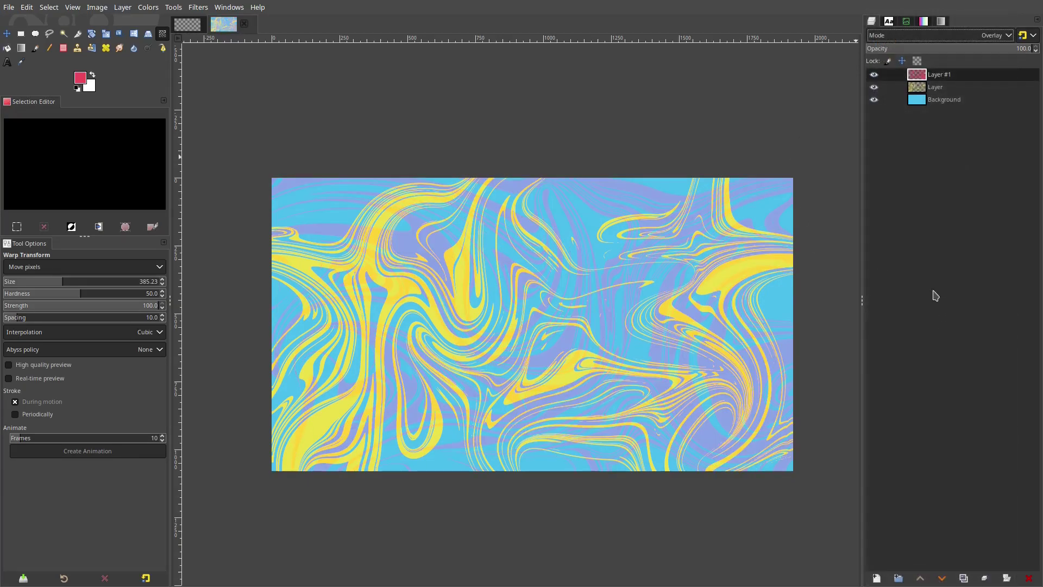
click(148, 7)
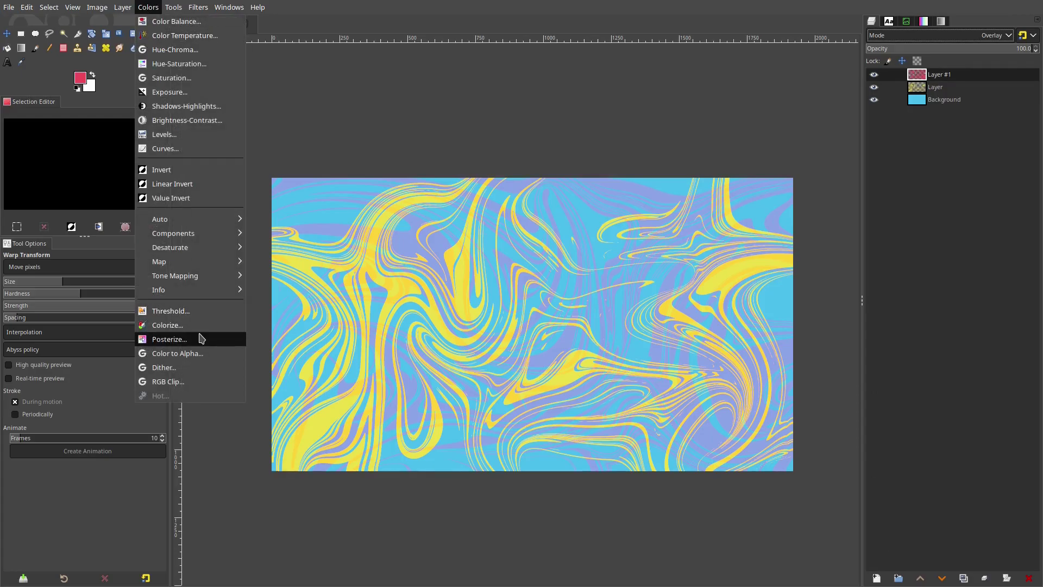
click(200, 63)
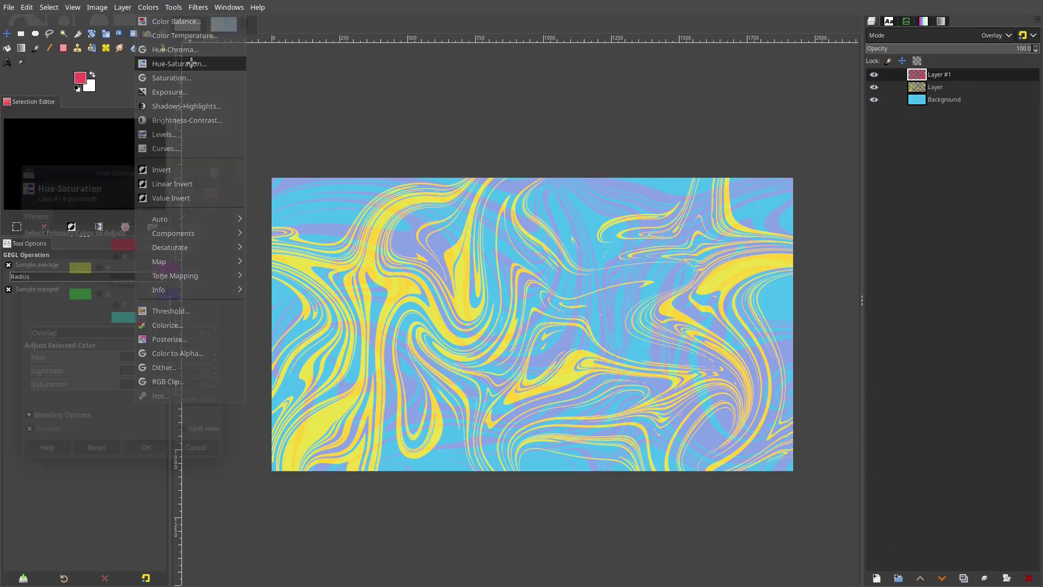
drag(49, 386, 1, 386)
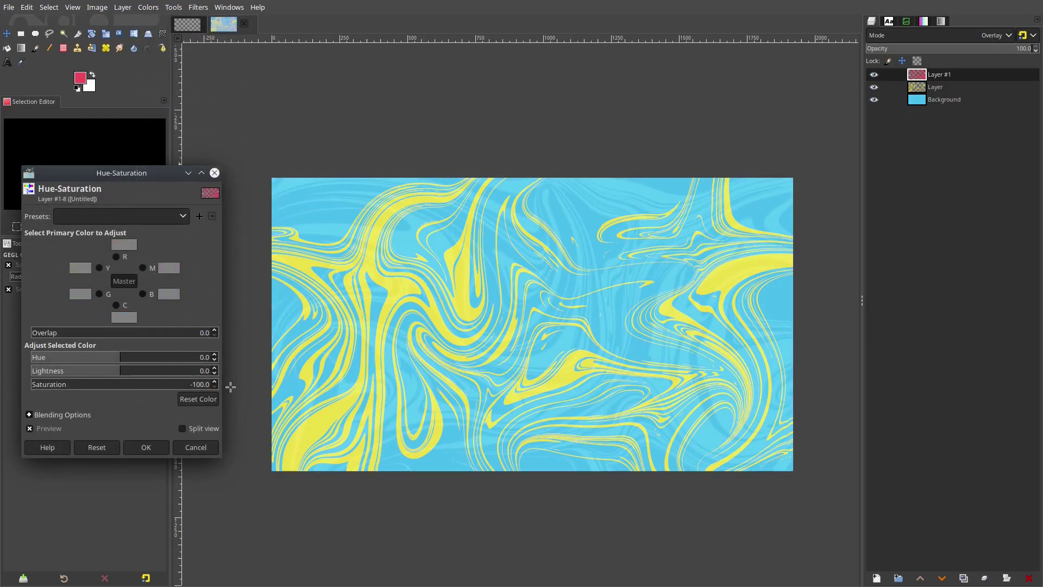
click(146, 447)
Lower the desaturated overlay layer's opacity to 46.4 and move it between the yellow swirl layer and the Background
click(937, 50)
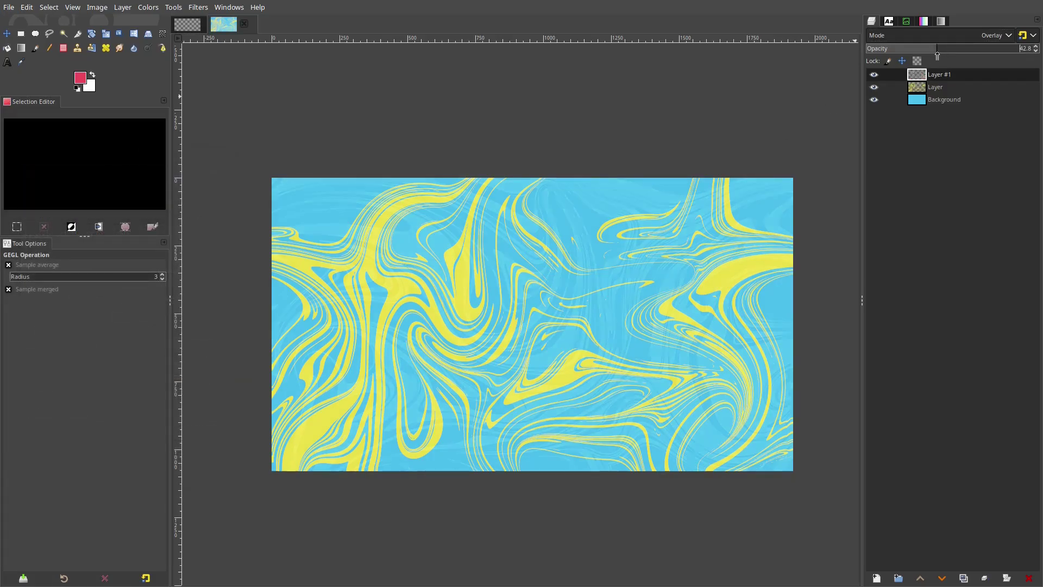
drag(954, 87, 954, 98)
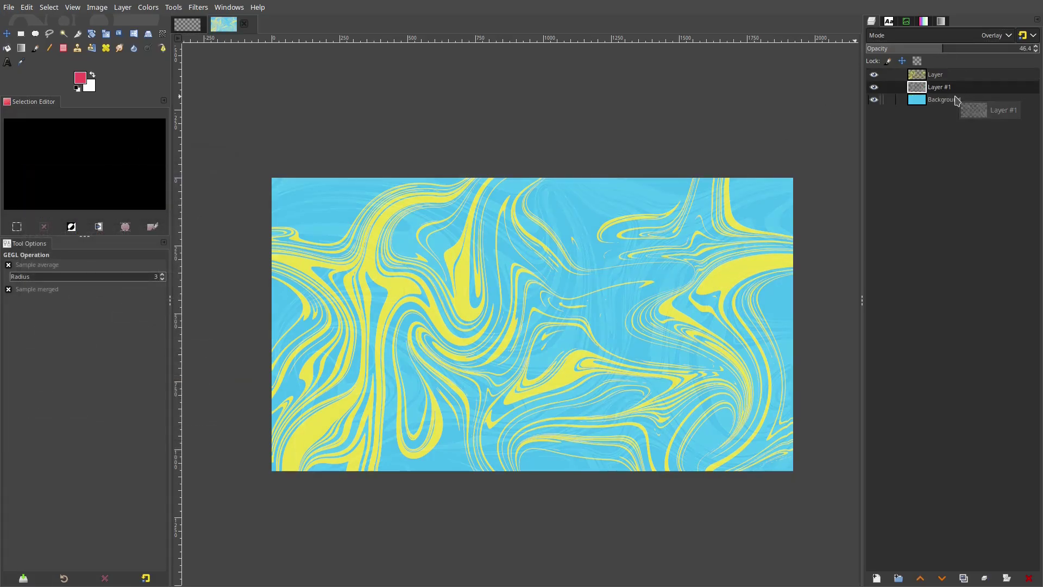
Raise the desaturated overlay layer's opacity to 66.0 and toggle its visibility to compare the swirls with and without it
mouse_move(970, 52)
mouse_down()
mouse_move(986, 53)
mouse_move(976, 53)
mouse_up()
scroll(644, 231, down, 4)
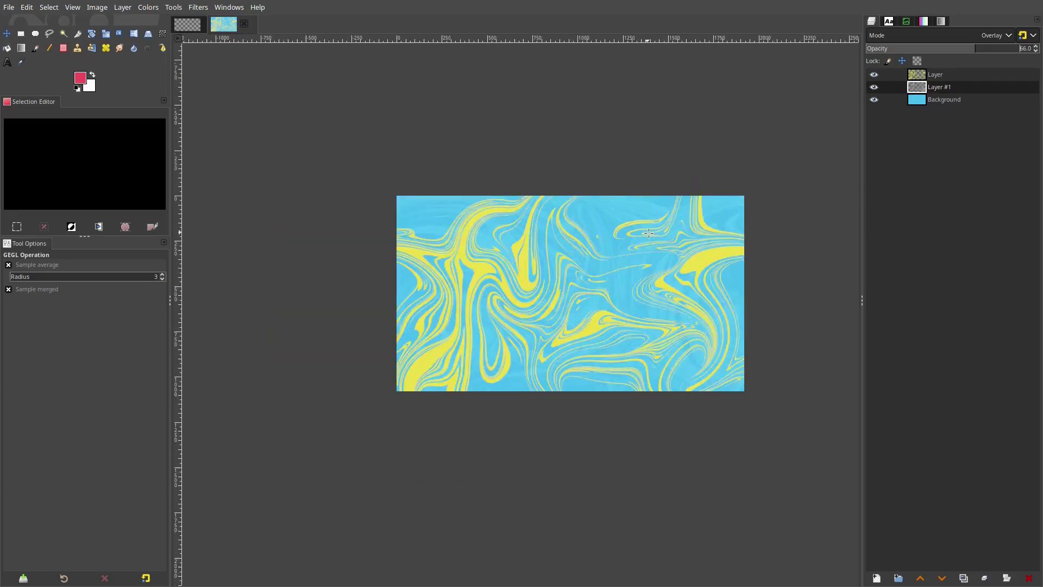
scroll(642, 242, up, 4)
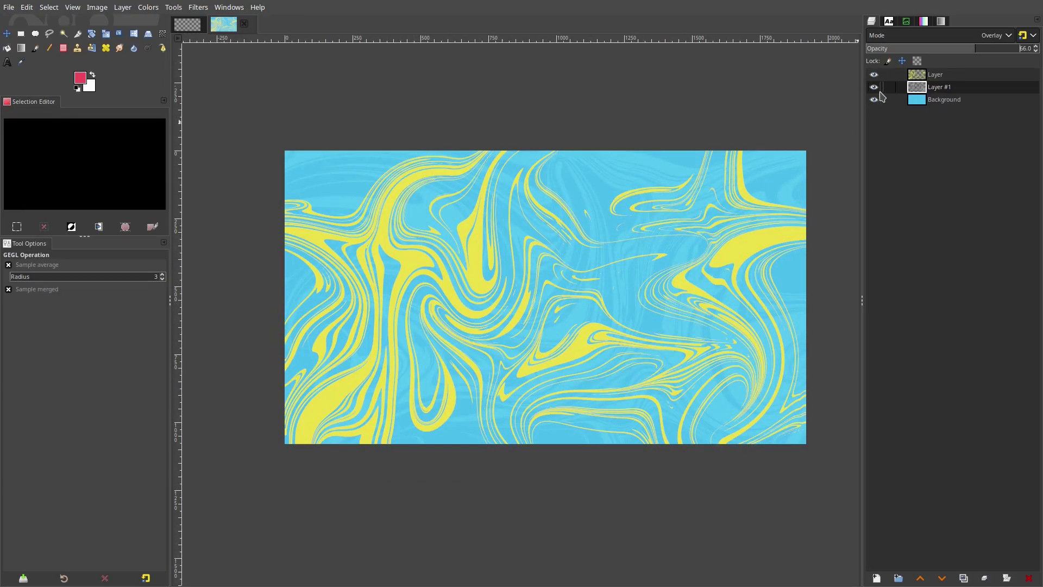
click(874, 87)
click(876, 88)
click(876, 88)
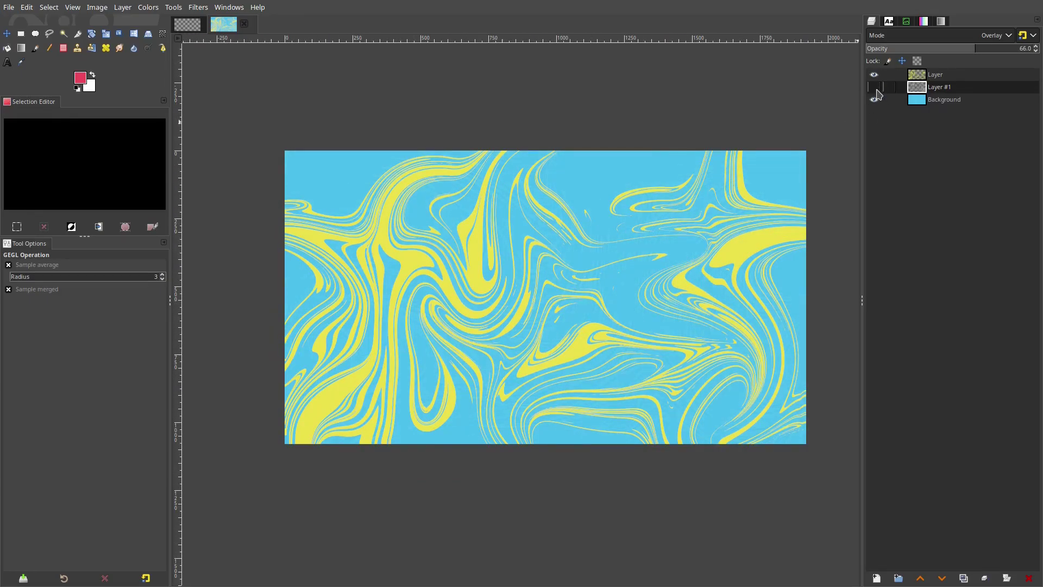
Invert the colours of the hidden overlay swirl layer and make it visible again
click(149, 7)
click(196, 165)
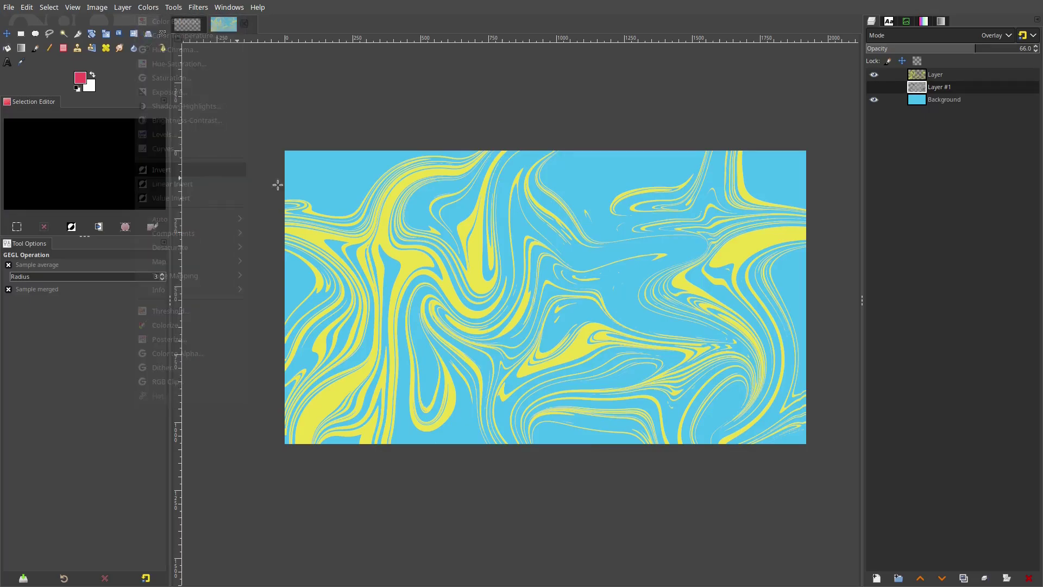
click(874, 87)
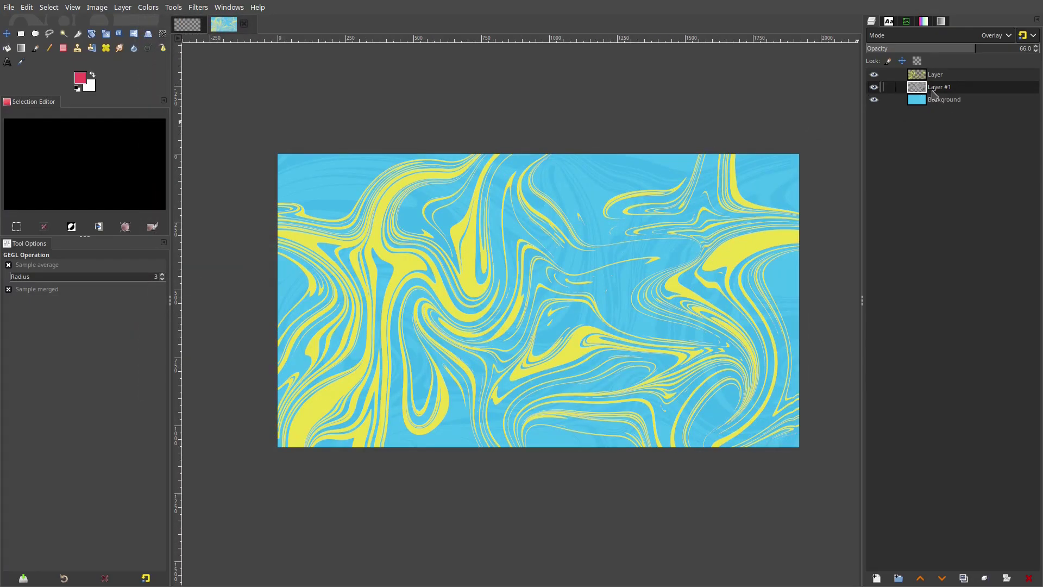
Colorize the overlay swirl layer to a light tone and lower its opacity to 6.5
click(149, 7)
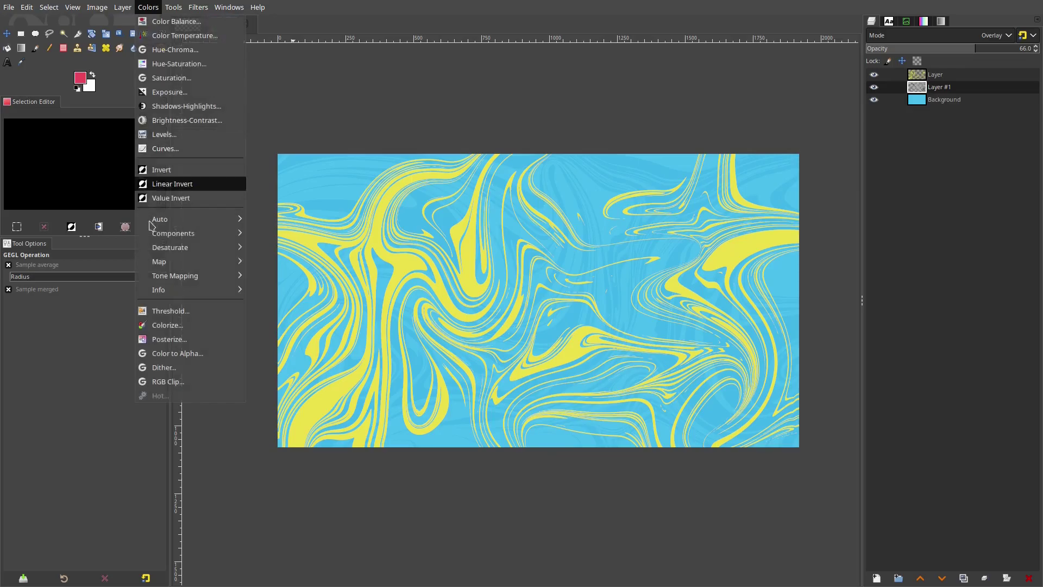
click(163, 324)
click(161, 327)
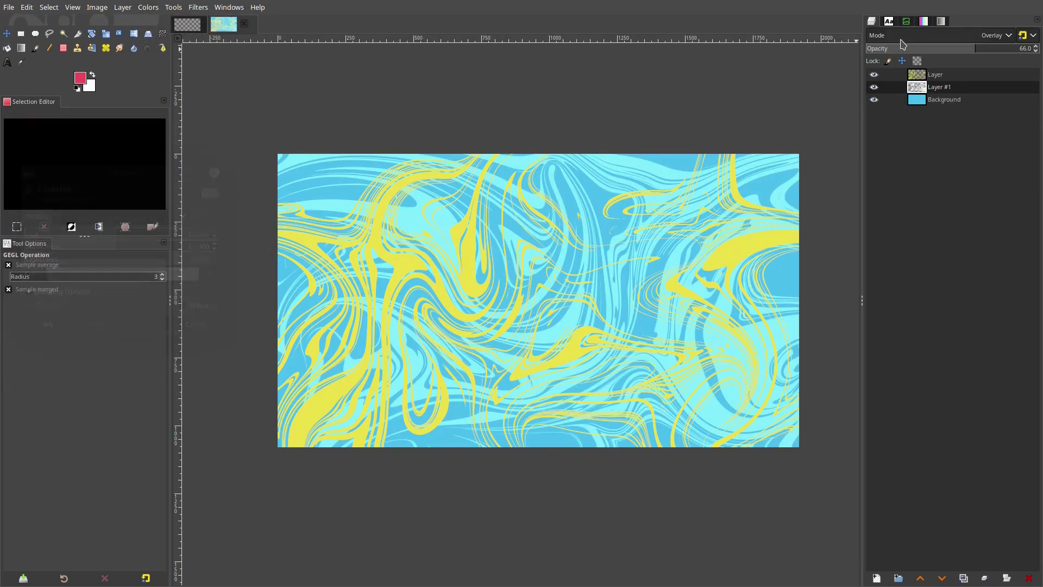
click(909, 50)
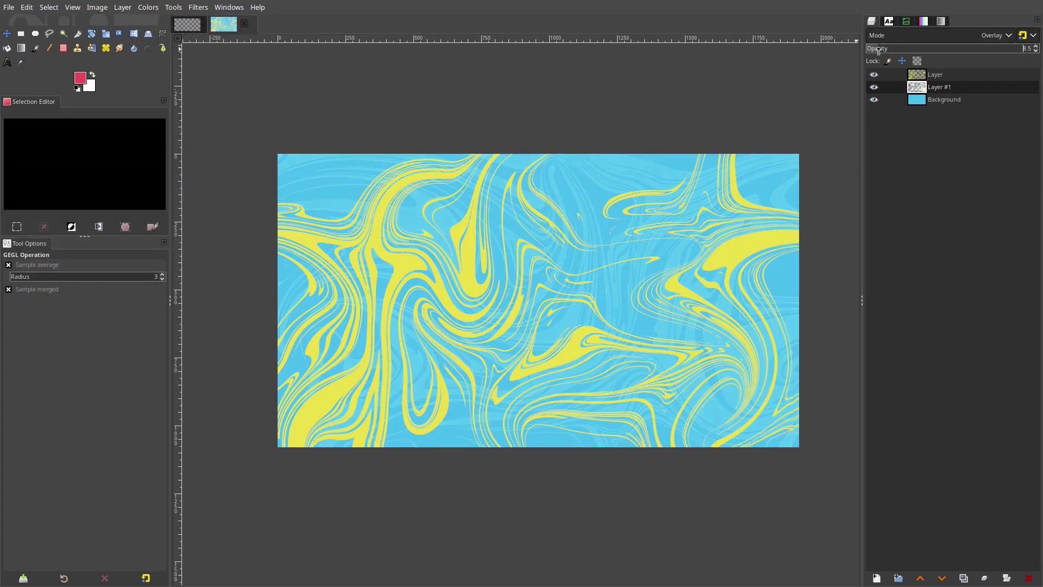
scroll(599, 183, down, 3)
scroll(595, 188, up, 3)
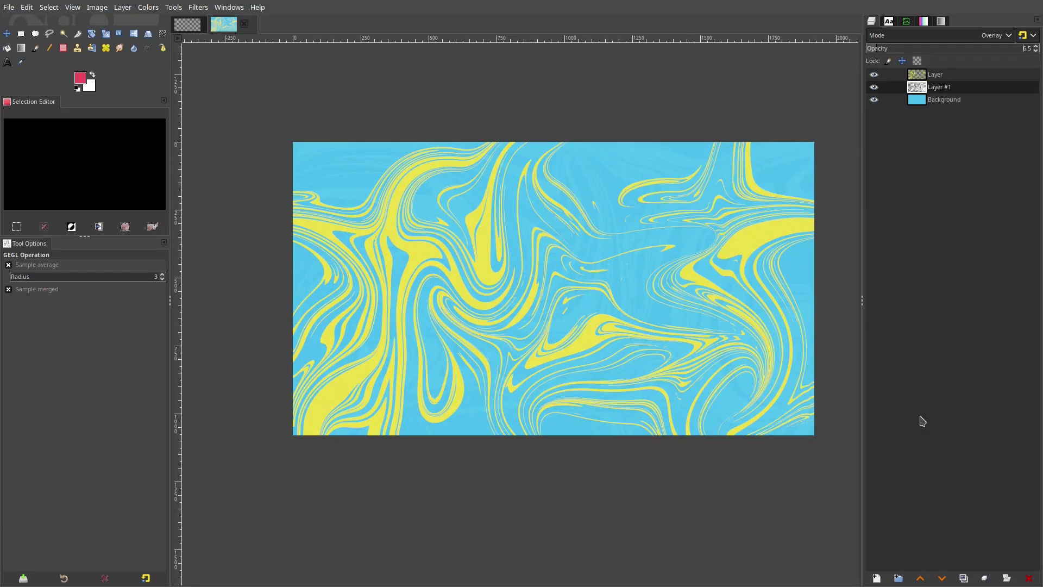
Delete the overlay swirl layer, leaving the yellow swirls over the blue Background
click(1030, 579)
key(minus)
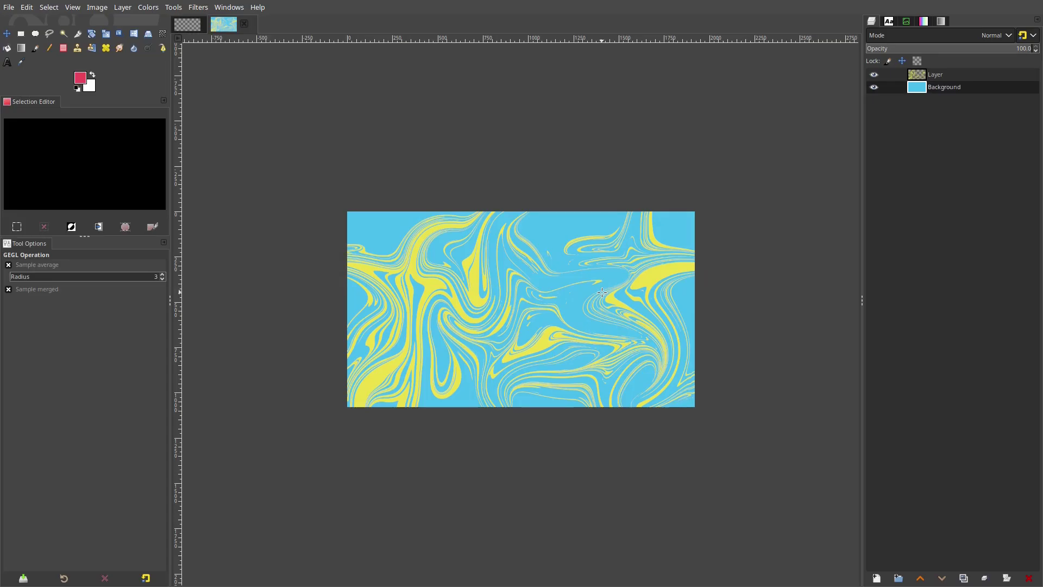
Examine the yellow and blue swirl pattern up close and as a whole across the canvas
drag(603, 293, 622, 283)
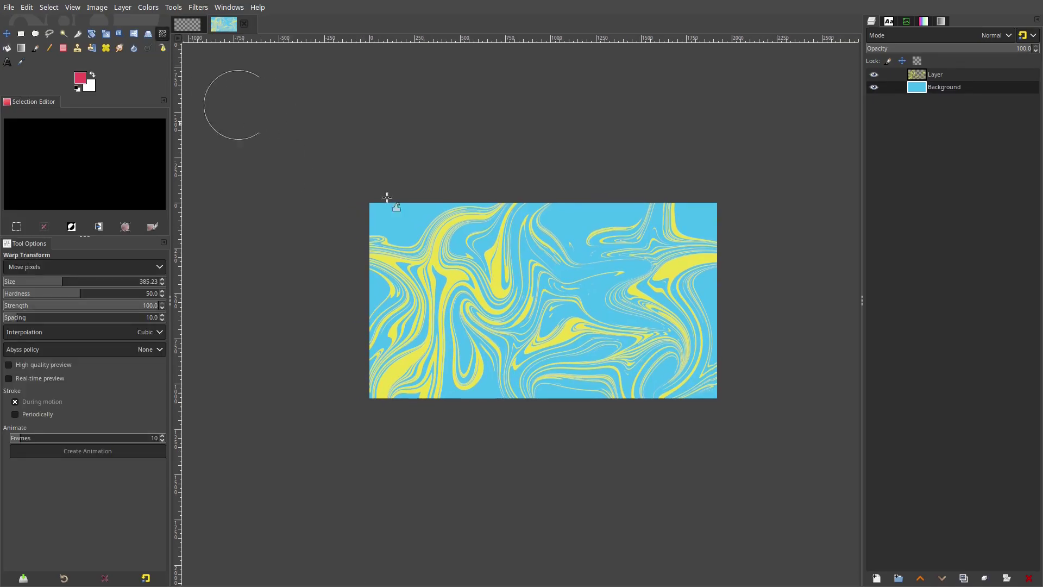
scroll(560, 310, up, 4)
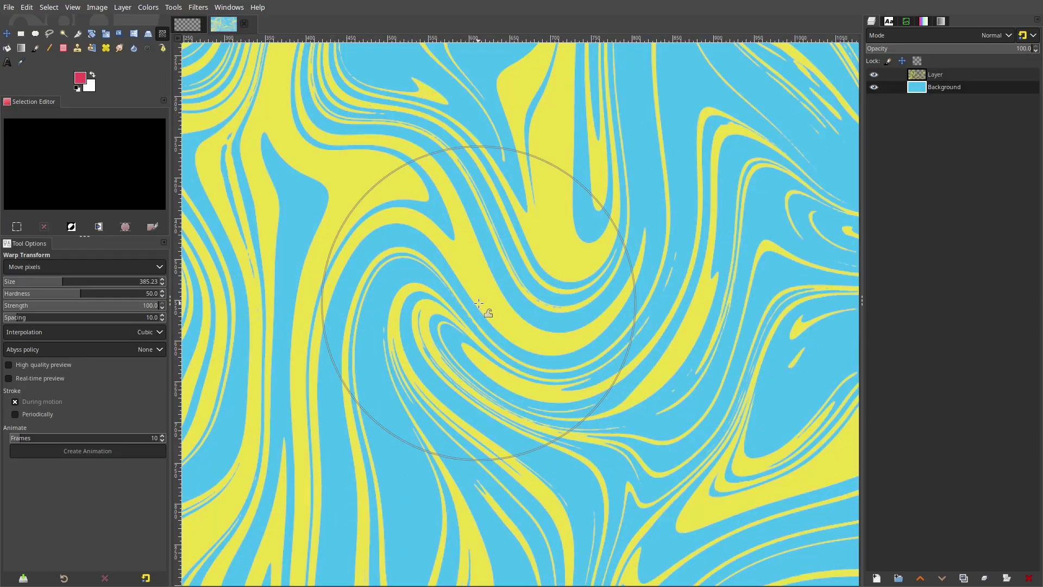
scroll(614, 352, down, 3)
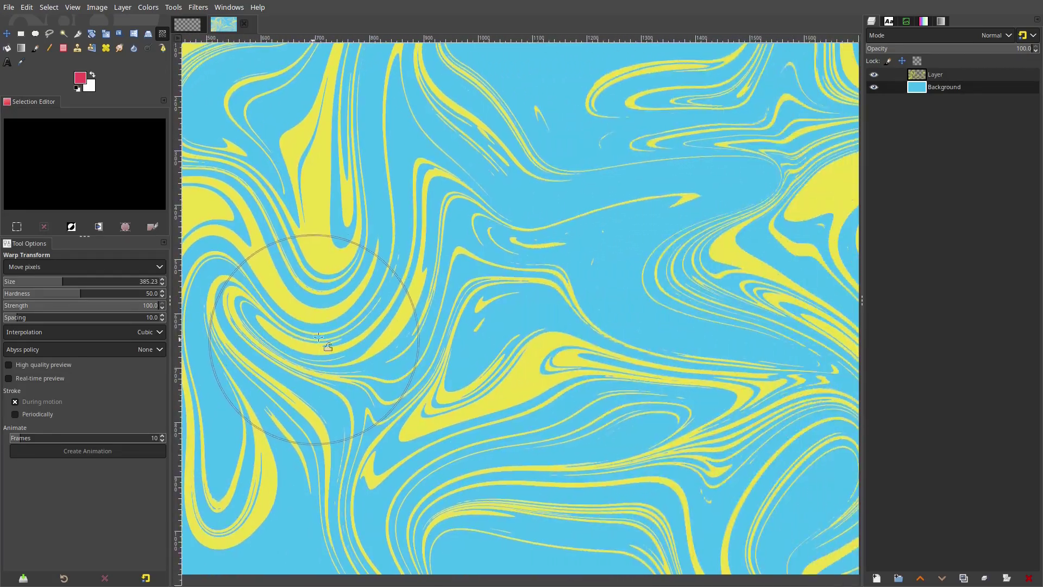
scroll(687, 234, up, 3)
scroll(510, 315, down, 4)
drag(534, 315, 641, 279)
scroll(446, 277, up, 4)
scroll(640, 279, down, 3)
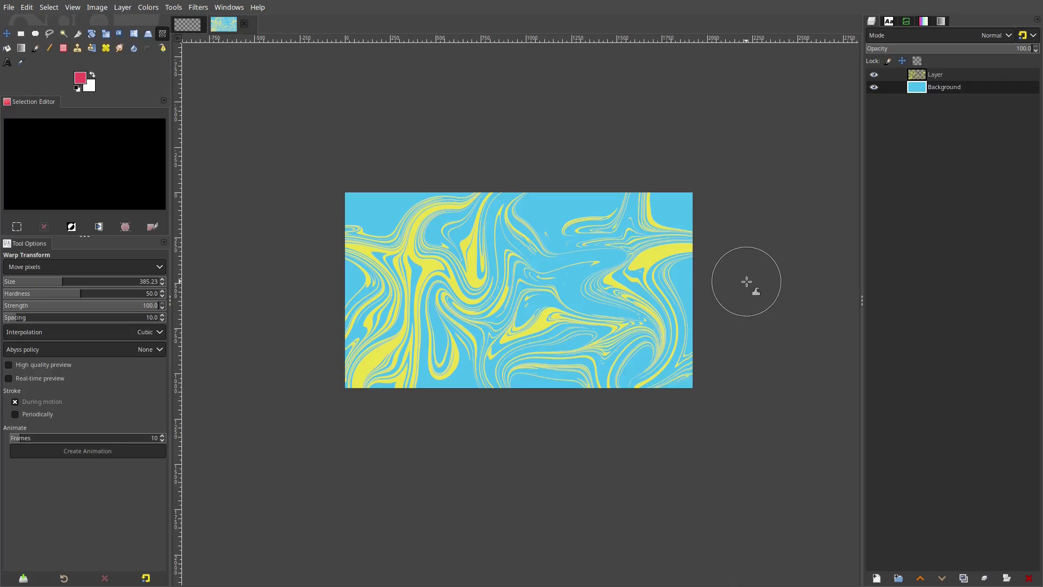
scroll(723, 274, up, 1)
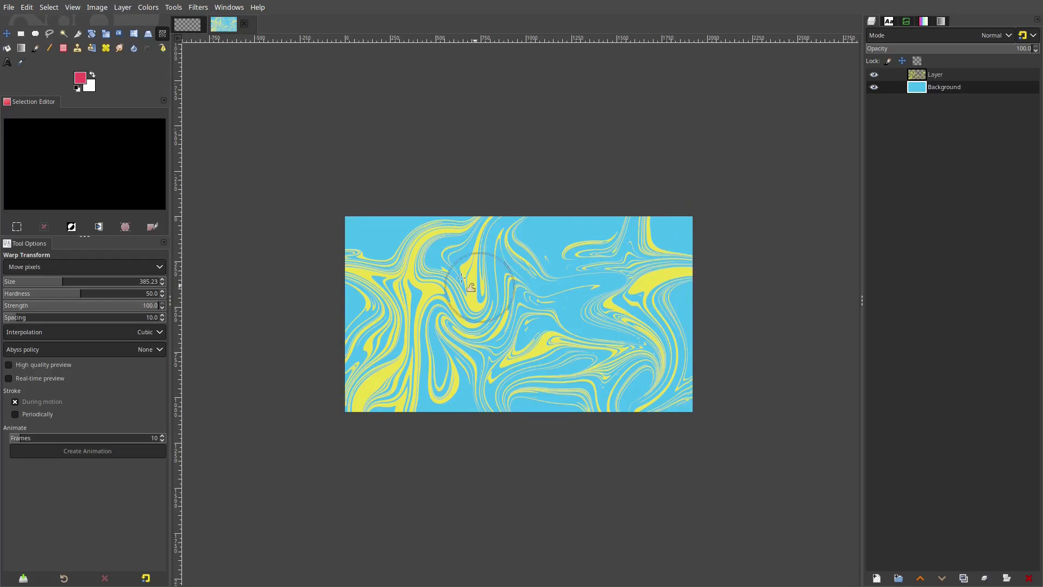
scroll(509, 304, up, 3)
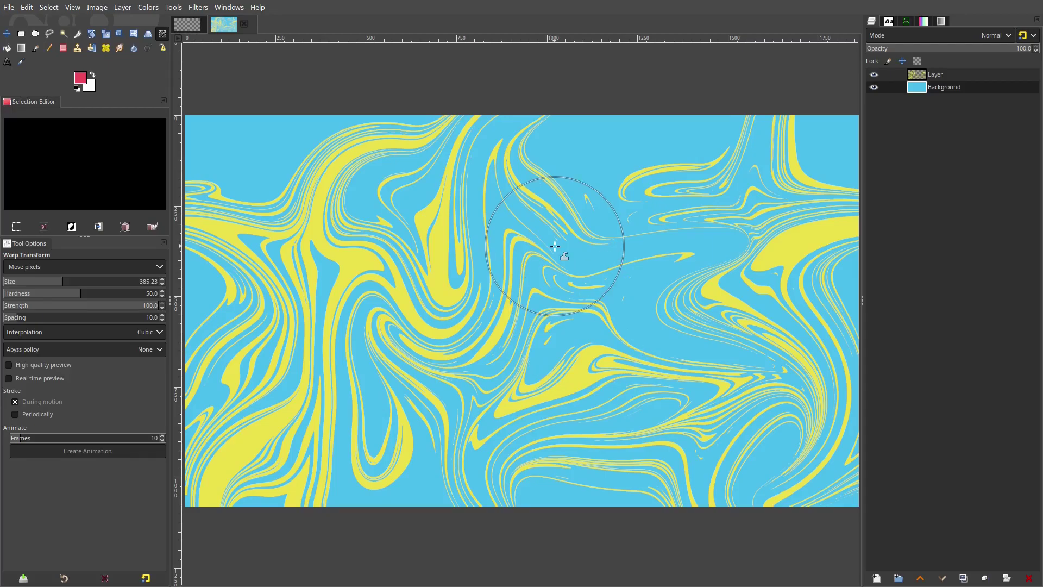
drag(757, 226, 800, 221)
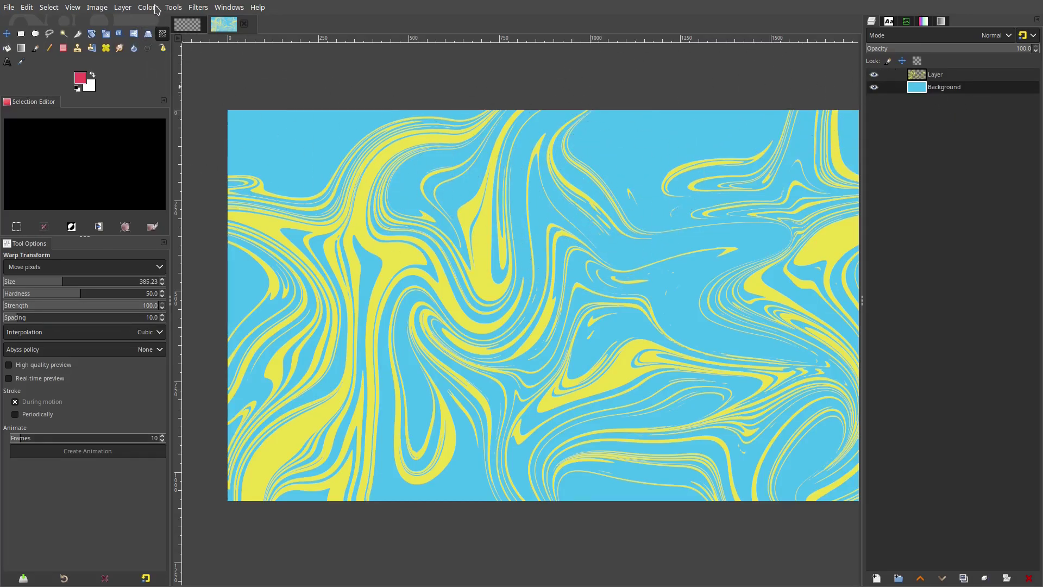
Add a new transparent 1920 x 1080 px layer and move it above the yellow swirl layer
click(123, 7)
click(133, 21)
click(595, 434)
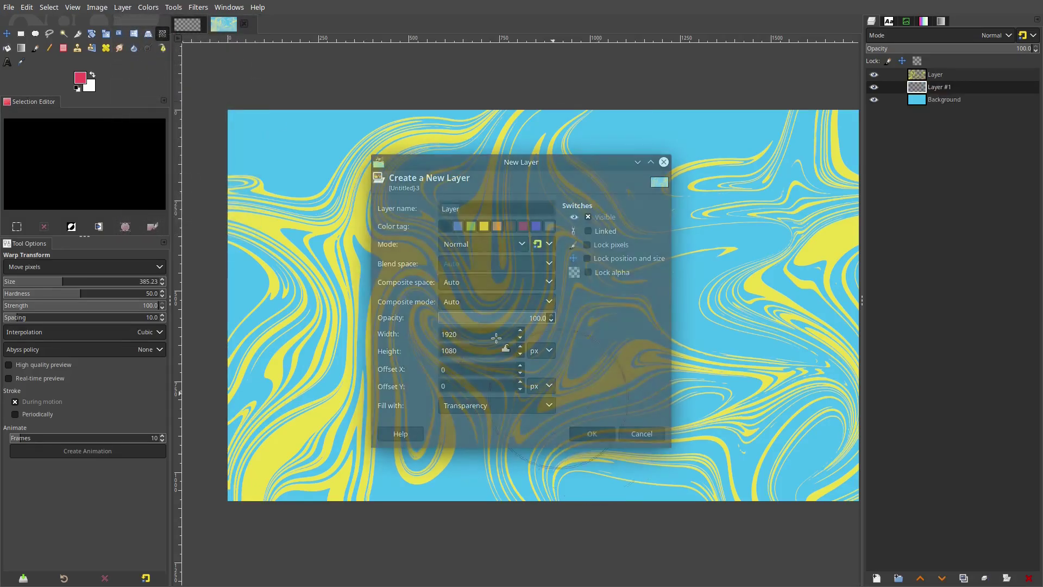
click(35, 48)
key(minus)
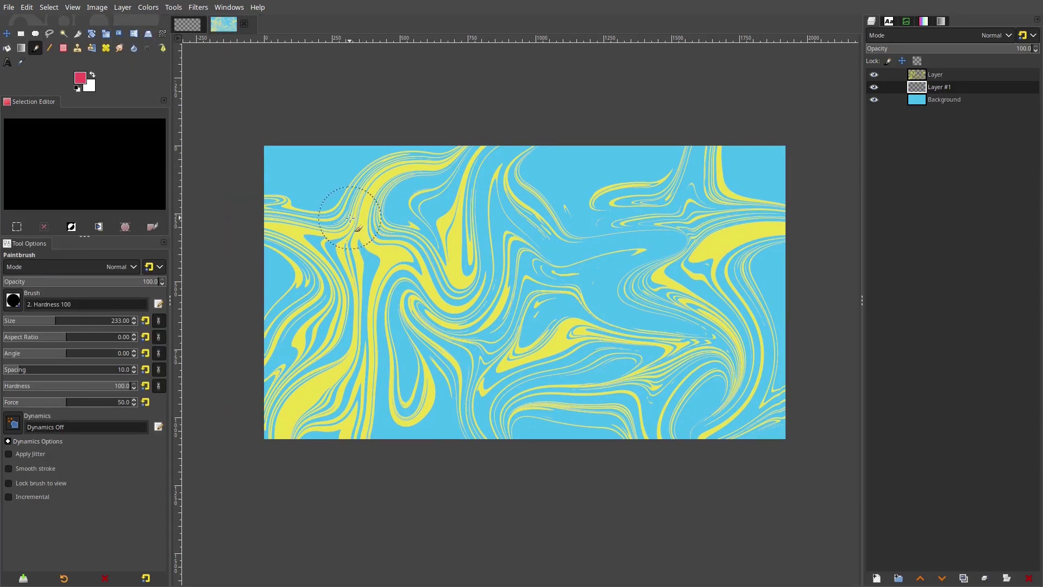
drag(336, 228, 352, 230)
key(ctrl+z)
drag(961, 87, 967, 69)
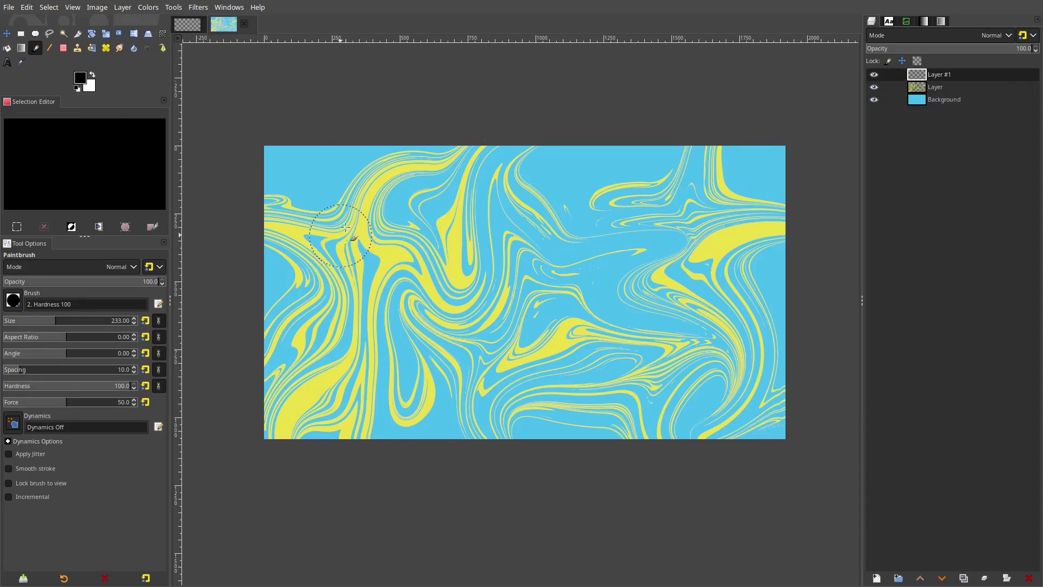
Paint nine black blobs of varied shapes across the canvas on the new top layer with the size 233 Paintbrush
mouse_move(346, 227)
mouse_down()
mouse_move(368, 201)
mouse_move(374, 207)
mouse_up()
drag(510, 222, 543, 206)
mouse_move(674, 209)
mouse_down()
mouse_move(689, 226)
mouse_move(701, 217)
mouse_up()
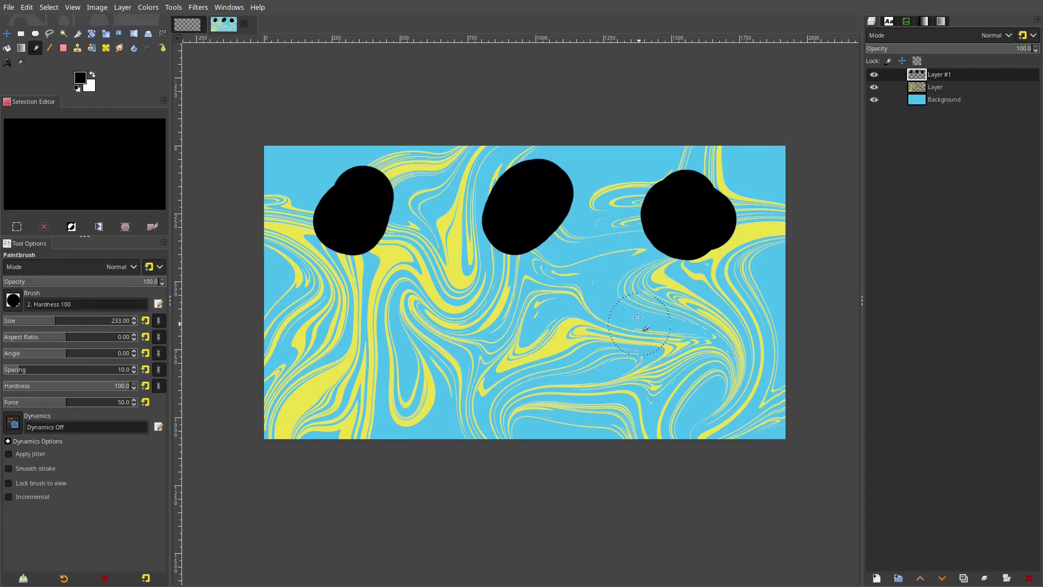
drag(637, 317, 624, 342)
click(728, 376)
click(467, 321)
click(341, 337)
drag(504, 390, 528, 397)
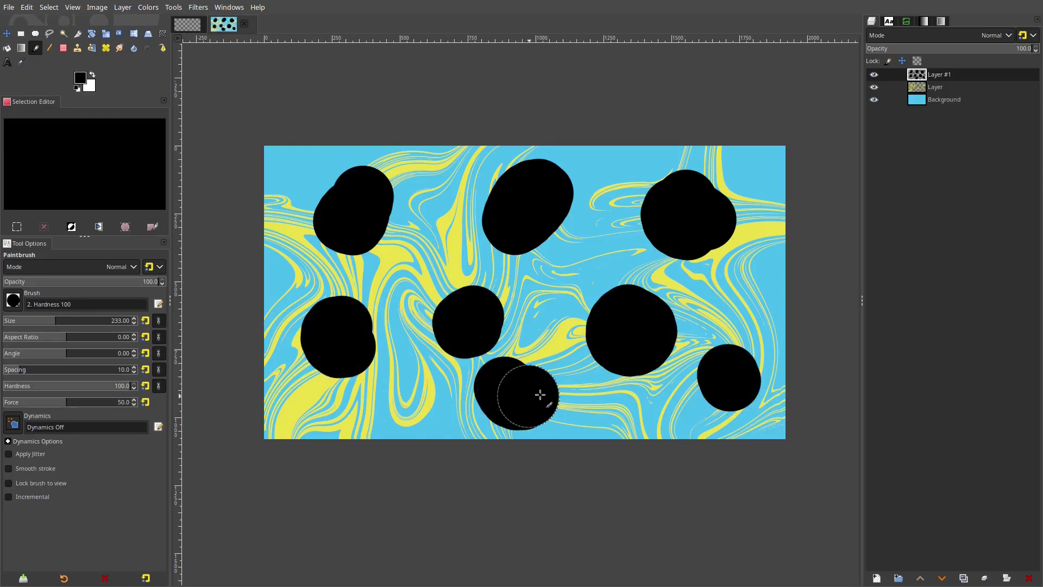
click(412, 407)
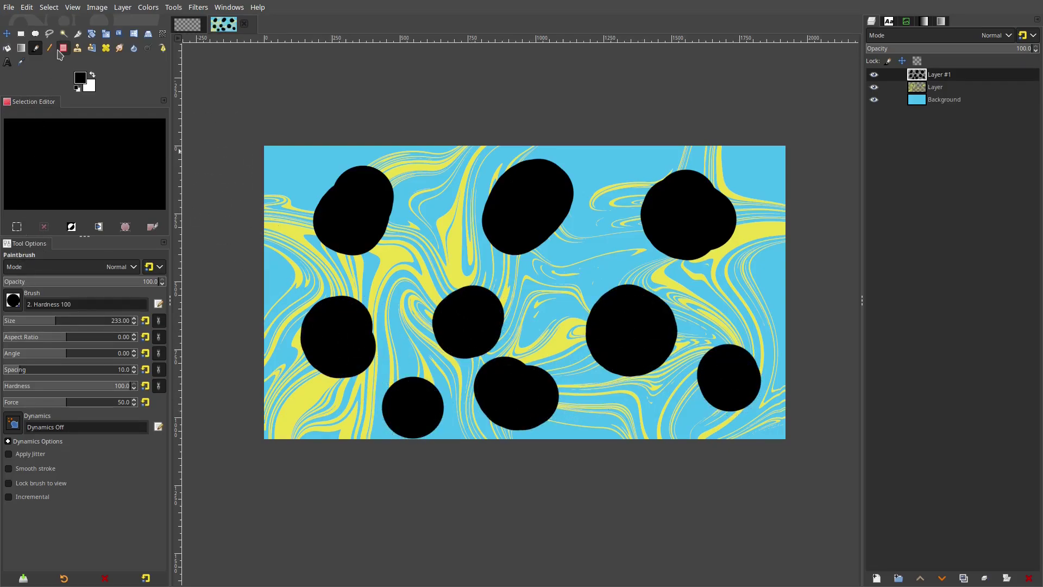
Choose the Full saturation spectrum CCW gradient for the Gradient tool
click(162, 47)
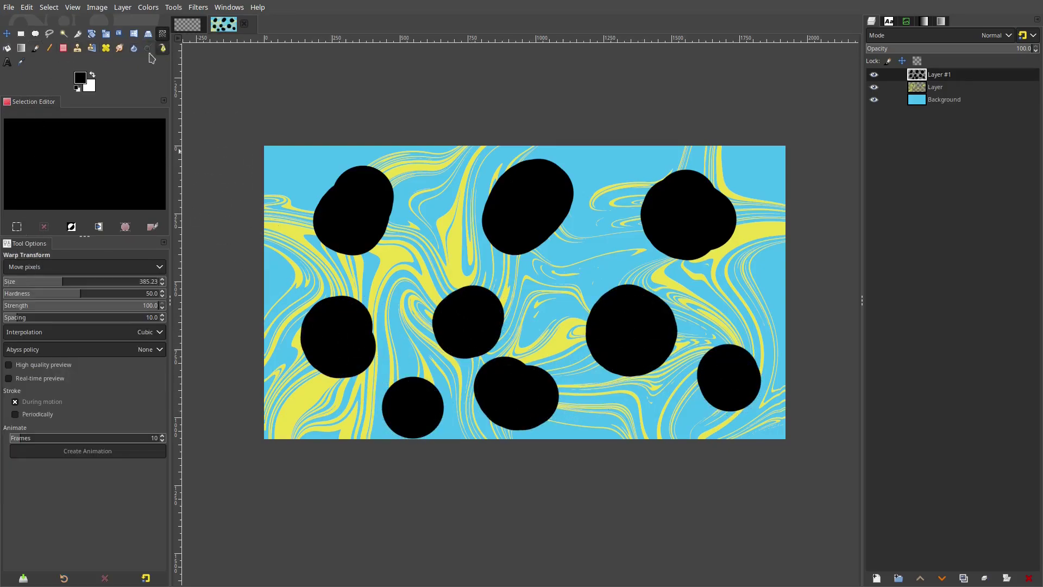
click(22, 49)
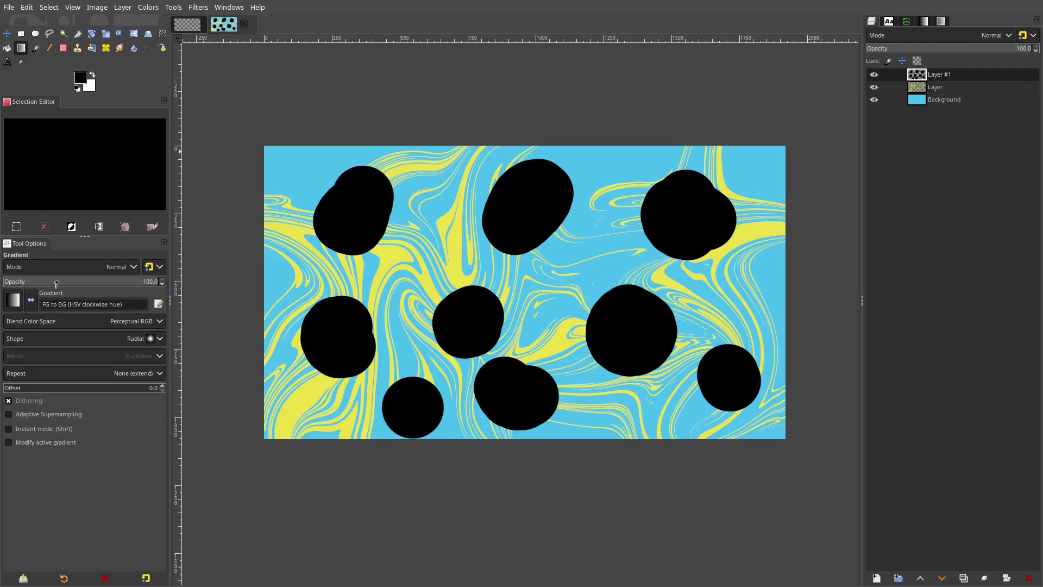
click(14, 299)
scroll(49, 402, up, 10)
scroll(64, 388, down, 3)
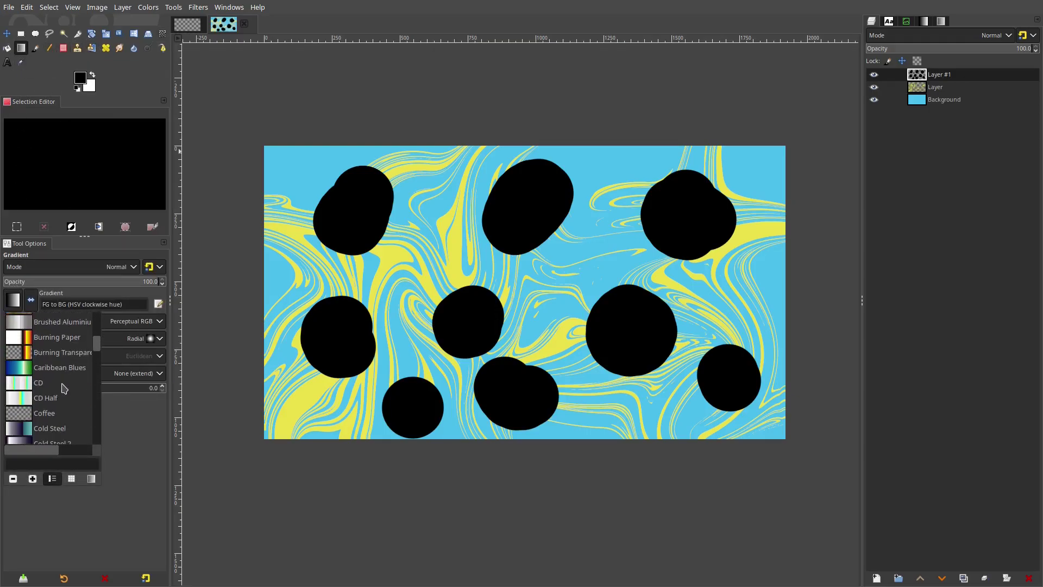
scroll(64, 388, down, 10)
scroll(57, 369, up, 1)
click(56, 363)
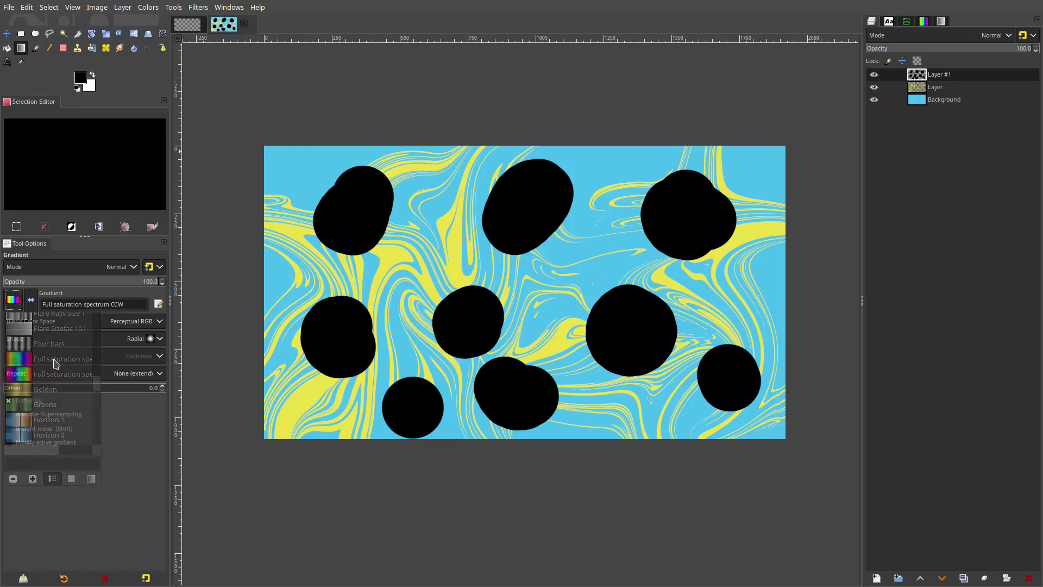
Add a new layer on top and fill it with a linear spectrum gradient from the canvas's upper-left to its lower-right corner
click(883, 579)
click(948, 554)
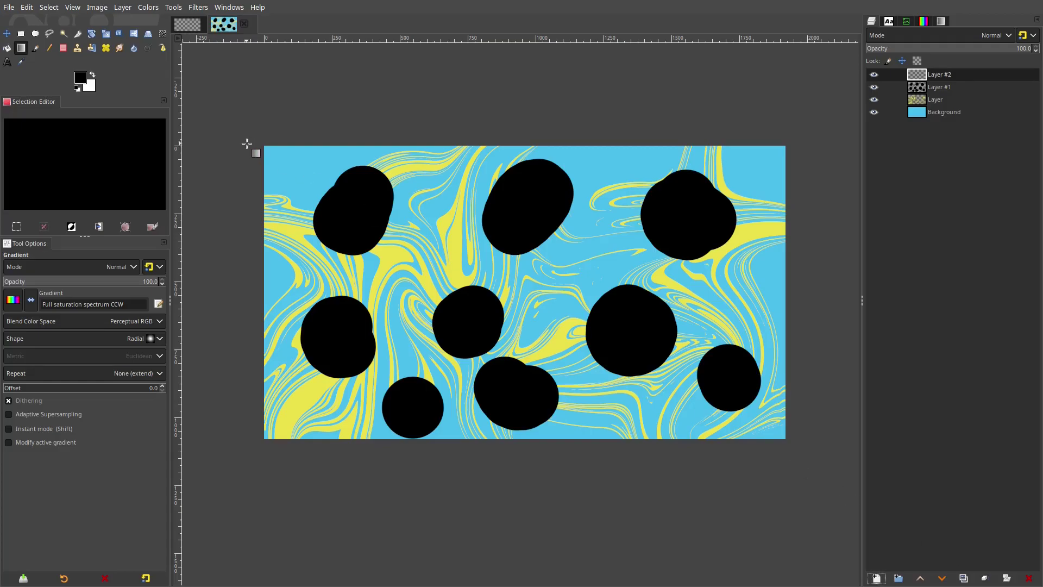
drag(261, 144, 804, 437)
key(Escape)
click(121, 339)
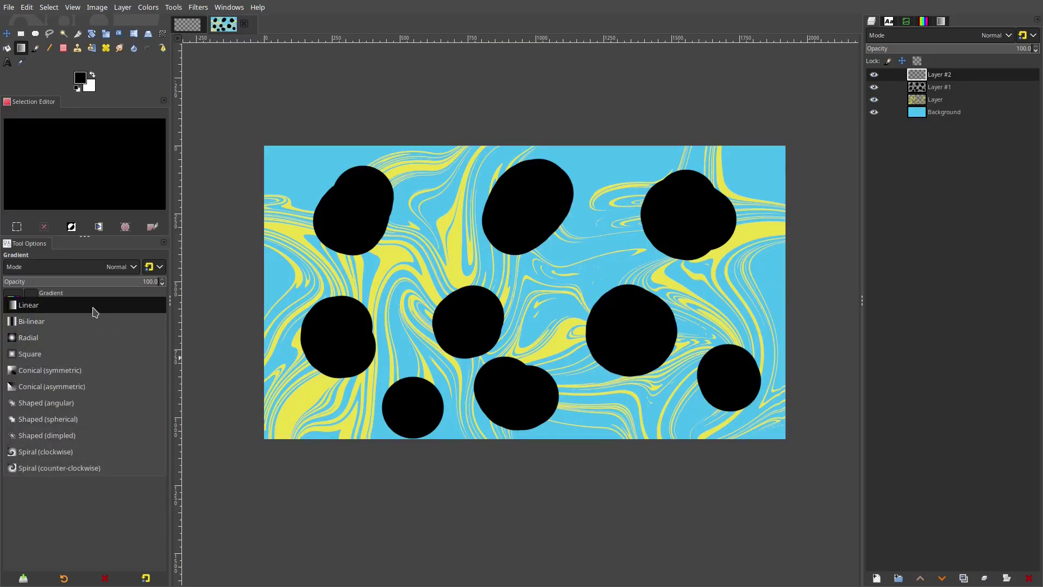
click(94, 312)
drag(263, 146, 786, 436)
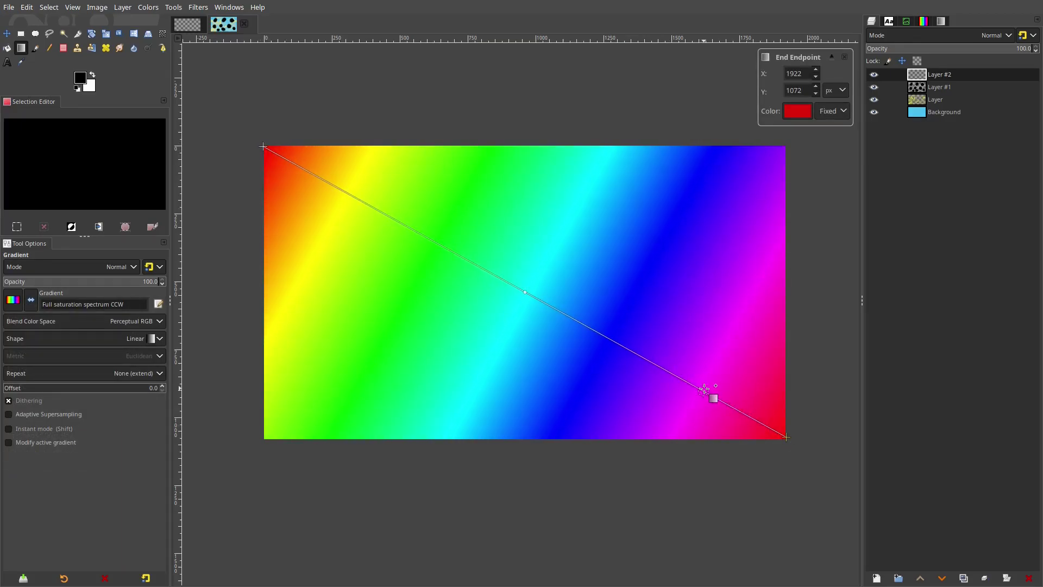
key(Return)
Set the gradient layer's blend mode to Screen and merge it down into the black blob layer
click(928, 39)
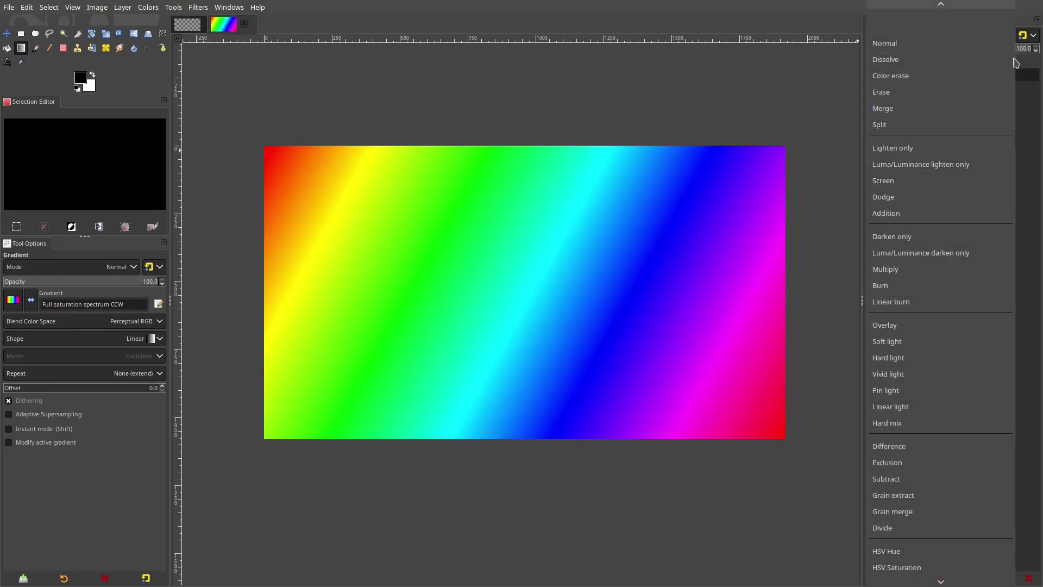
click(911, 181)
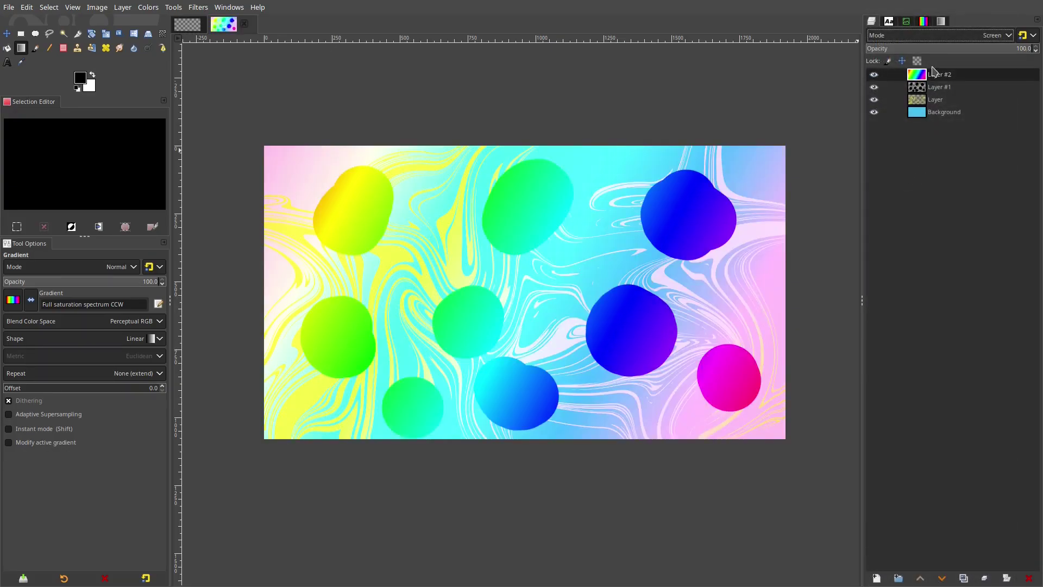
right_click(932, 72)
click(889, 218)
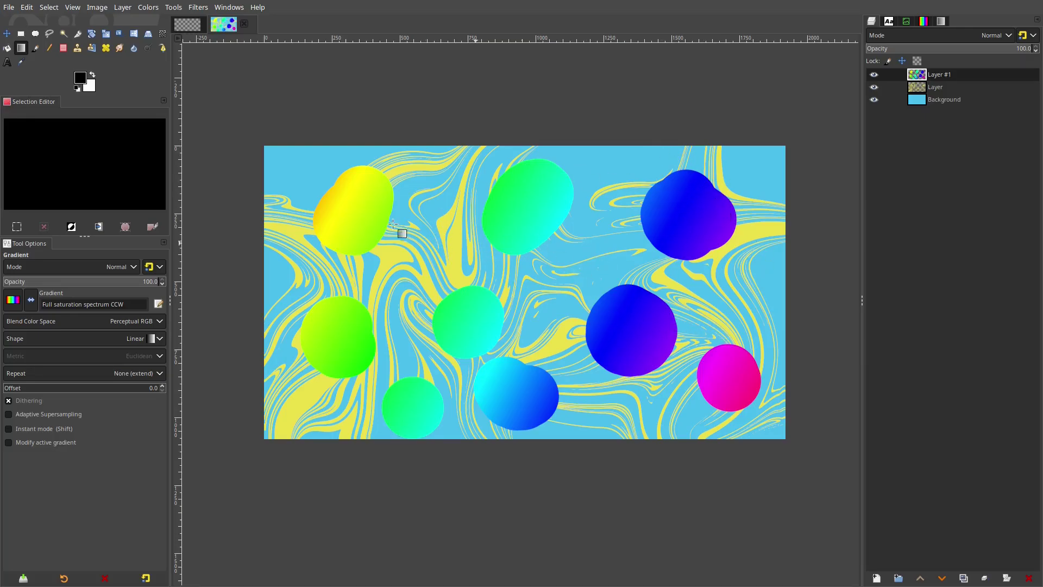
Warp the rainbow-coloured blobs into swirls with Warp Transform at size 385.23 and hide the yellow swirl layer
click(162, 33)
mouse_move(400, 182)
mouse_down()
mouse_move(354, 205)
mouse_move(360, 324)
mouse_move(508, 281)
mouse_move(624, 353)
mouse_move(505, 245)
mouse_move(435, 380)
mouse_move(529, 190)
mouse_move(679, 304)
mouse_move(530, 441)
mouse_move(597, 261)
mouse_move(370, 380)
mouse_move(385, 179)
mouse_move(784, 395)
mouse_move(685, 228)
mouse_move(723, 242)
mouse_up()
click(874, 87)
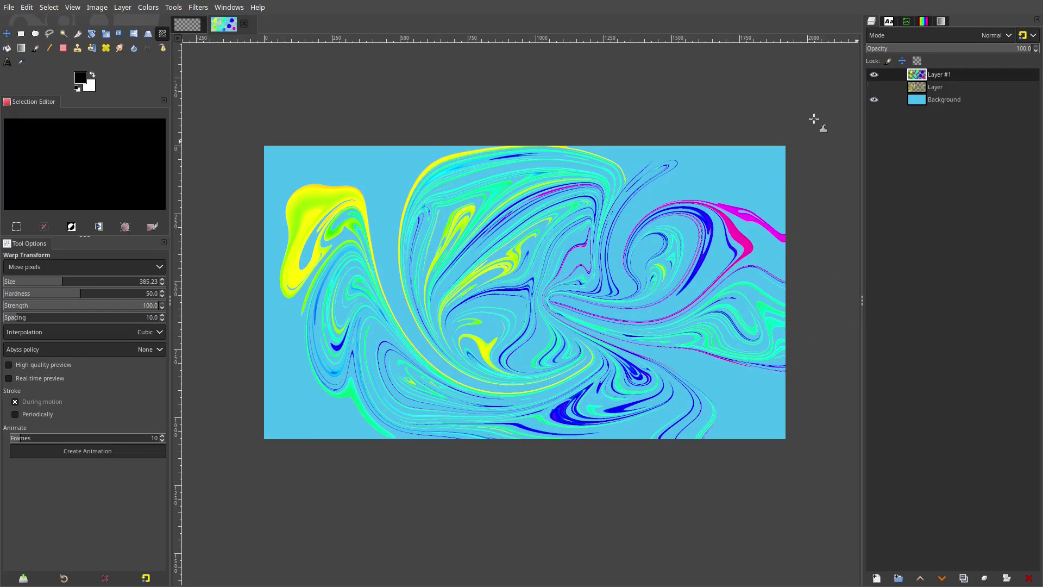
scroll(625, 247, up, 1)
scroll(630, 251, down, 2)
Undo the blob warp, the layer merge and the gradient layer's Screen blend mode
key(ctrl+z)
key(ctrl+z)
key(ctrl+z)
key(ctrl+z)
key(ctrl+z)
key(ctrl+z)
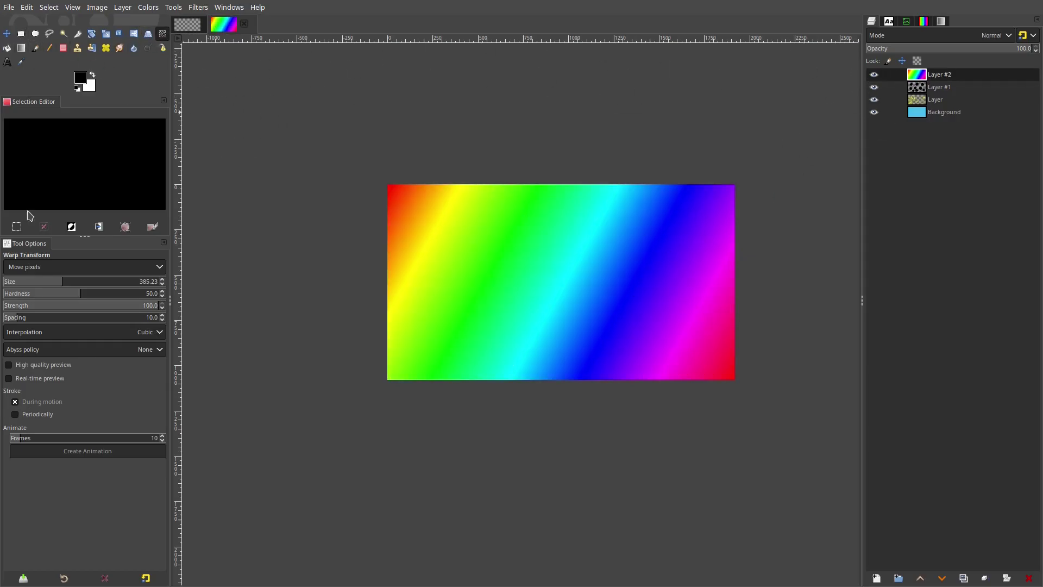
Redraw the top layer's linear full-saturation spectrum gradient from the canvas's upper-left corner to about X 1140, Y 732 px
click(21, 48)
scroll(417, 268, down, 1)
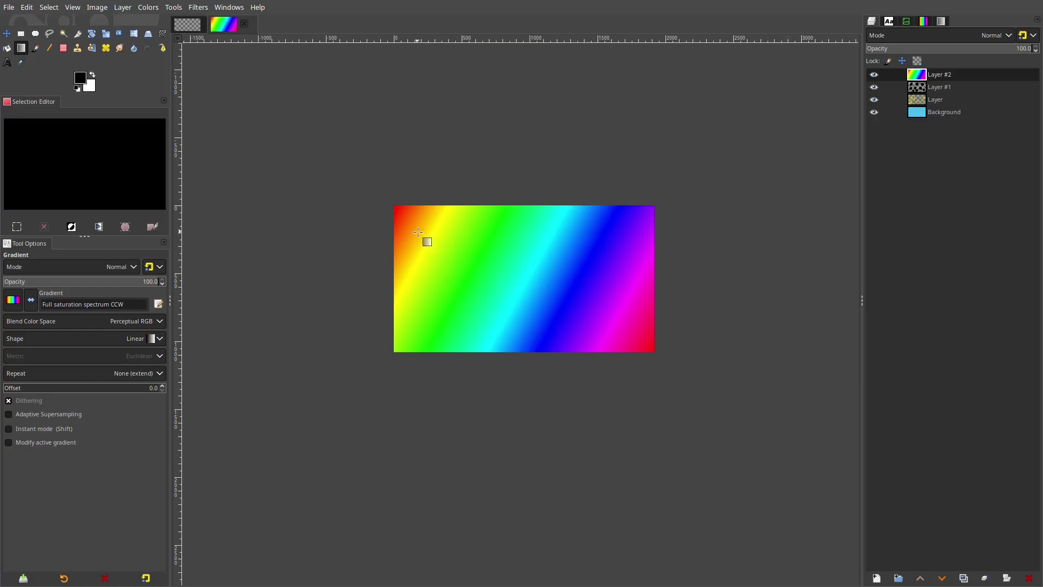
drag(418, 232, 567, 323)
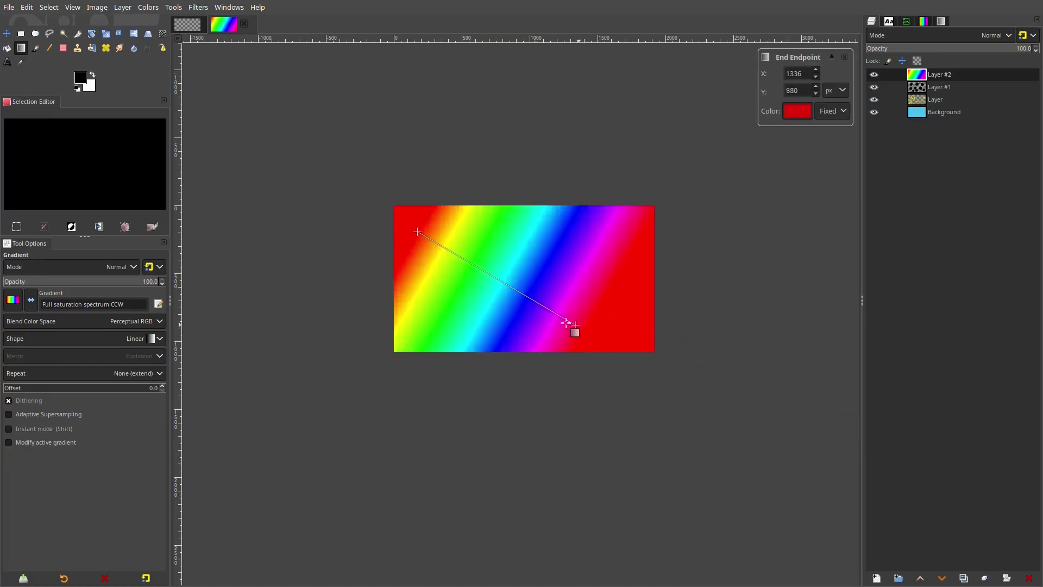
drag(395, 202, 549, 304)
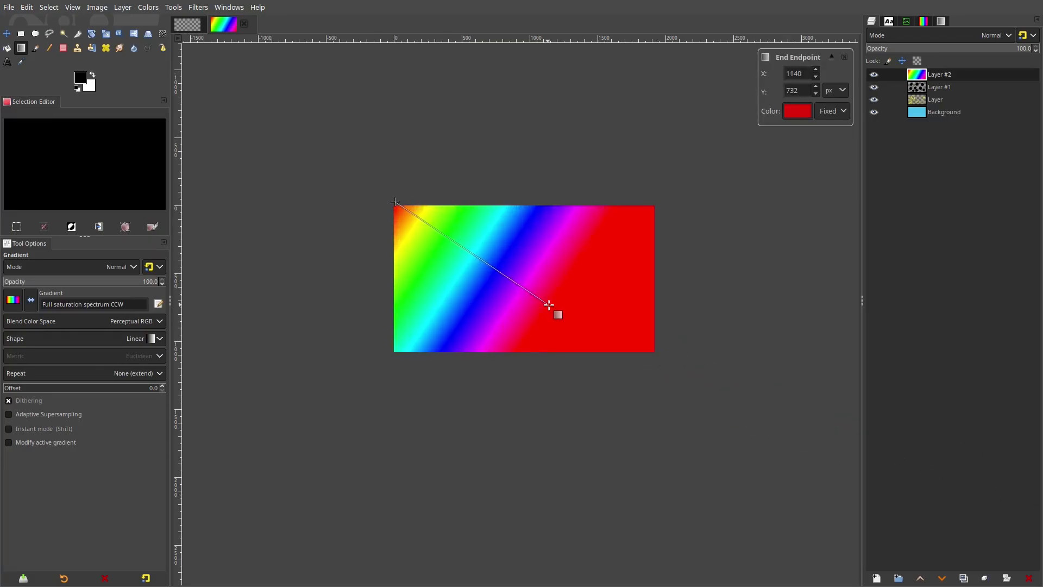
key(Return)
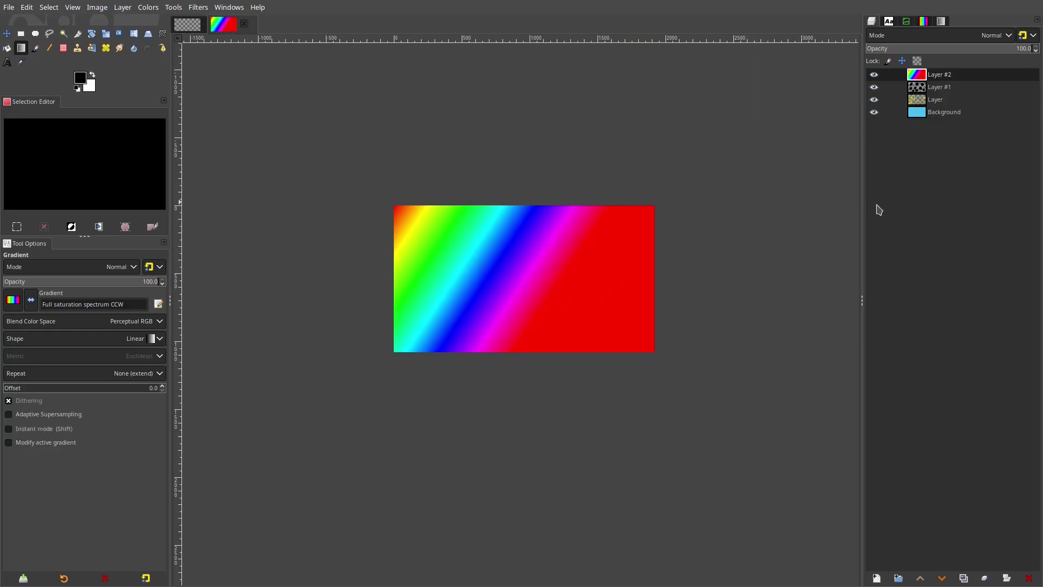
Add a new layer on top and fill it with the spectrum gradient from beyond the canvas's lower-right corner to near its centre
click(877, 577)
click(945, 555)
drag(694, 384, 516, 249)
key(Return)
Erase the upper-left red area of the new gradient layer diagonally with the soft 2. Hardness 025 brush at size 548
click(63, 49)
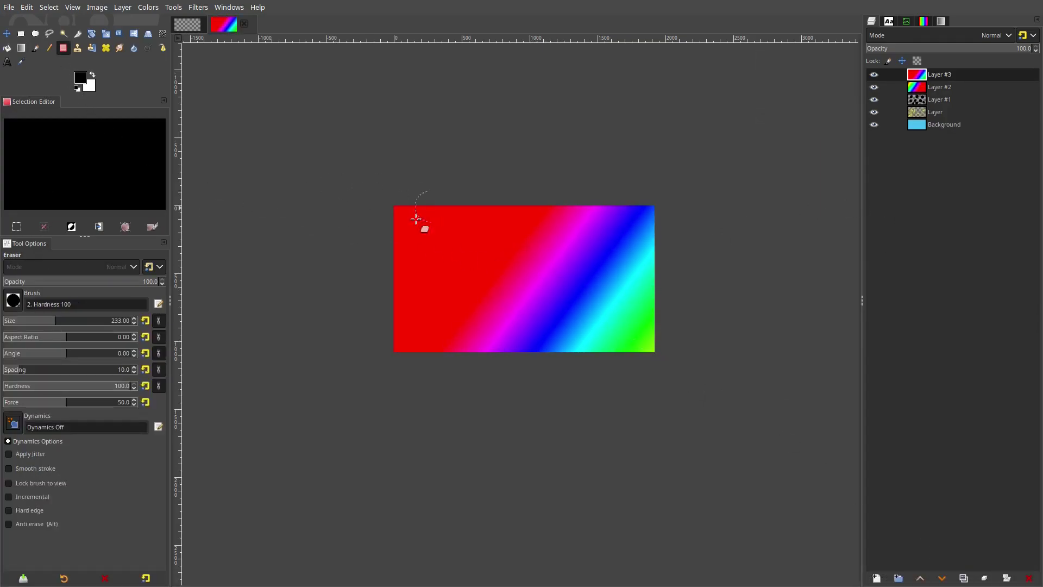
mouse_move(416, 219)
mouse_down()
mouse_move(411, 179)
mouse_move(255, 321)
mouse_up()
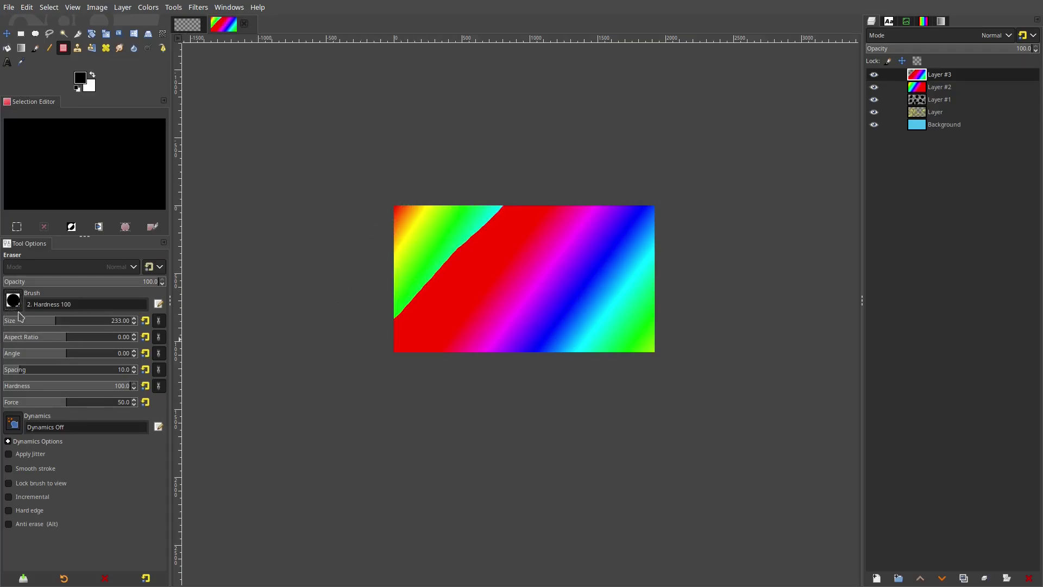
click(16, 307)
click(60, 322)
mouse_move(547, 176)
mouse_down()
mouse_move(584, 162)
mouse_move(503, 206)
mouse_up()
key(ctrl+z)
mouse_move(577, 163)
mouse_down()
mouse_move(429, 298)
mouse_move(351, 401)
mouse_move(542, 179)
mouse_move(353, 428)
mouse_up()
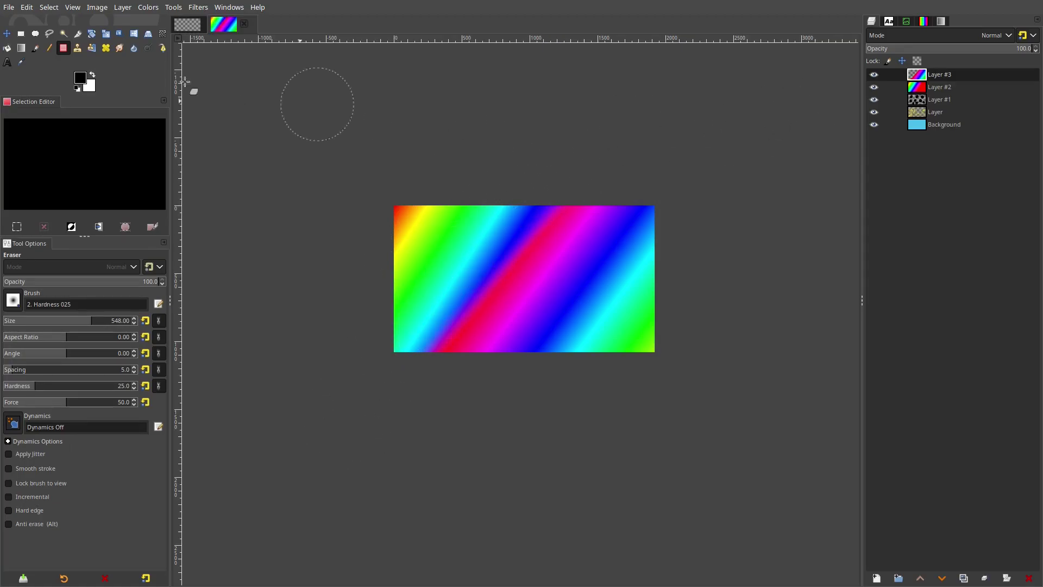
Merge the partly erased gradient layer down into the gradient layer beneath it
click(15, 31)
click(6, 33)
scroll(466, 232, up, 1)
drag(598, 306, 624, 306)
right_click(946, 83)
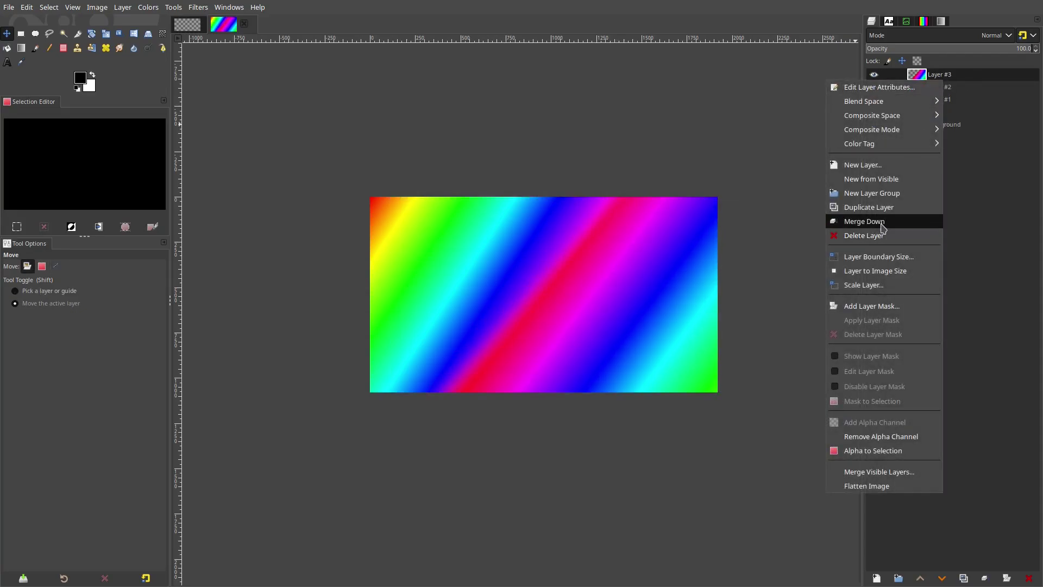
click(869, 221)
Set the combined gradient layer's blend mode to Screen and merge it down into the black blob layer
click(946, 39)
click(908, 184)
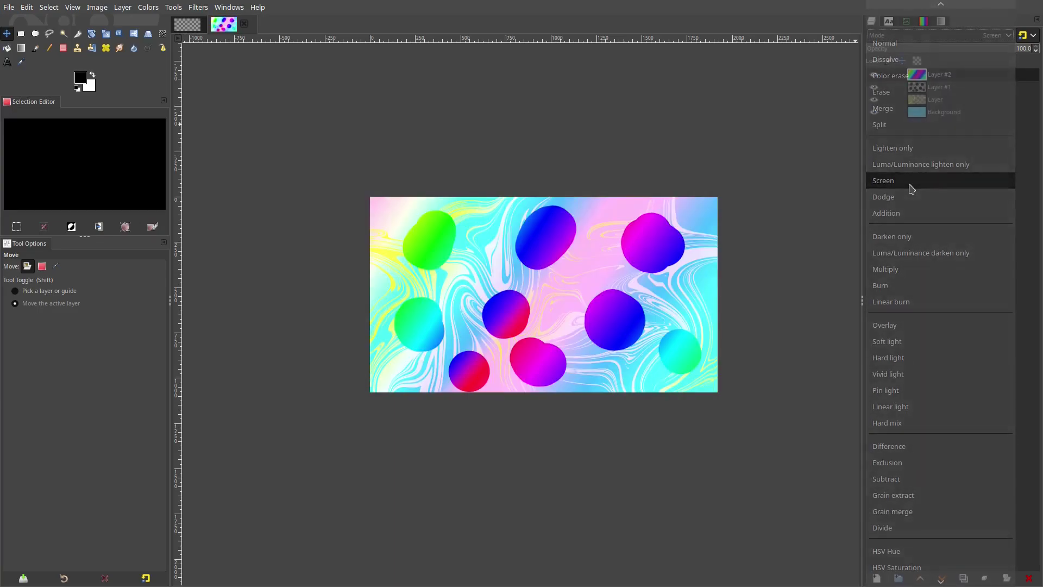
right_click(936, 77)
click(864, 215)
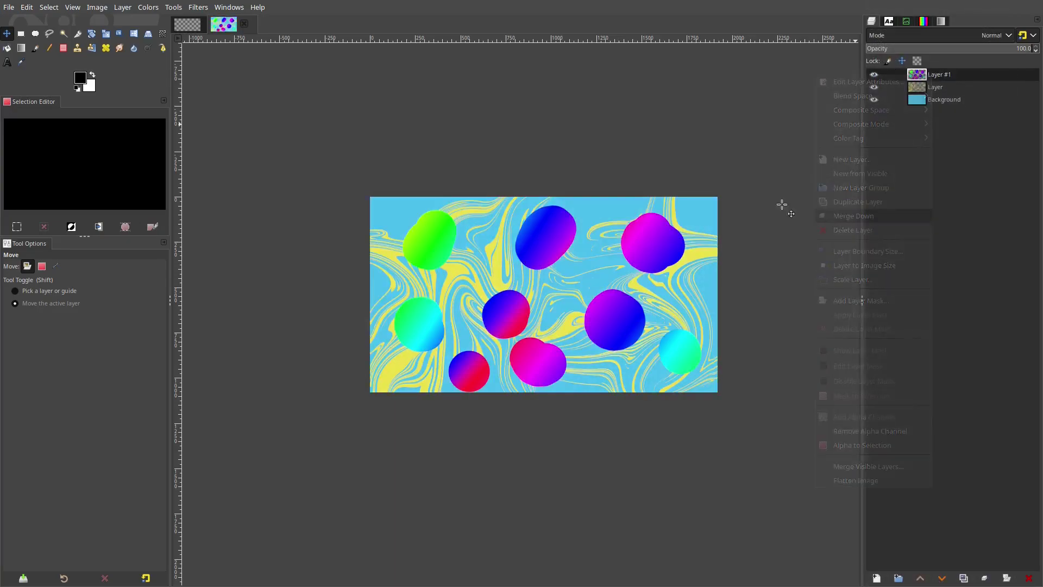
Warp the multicoloured blobs into swirls across the canvas with Warp Transform at size 385.23, and hide the yellow swirl layer
click(162, 34)
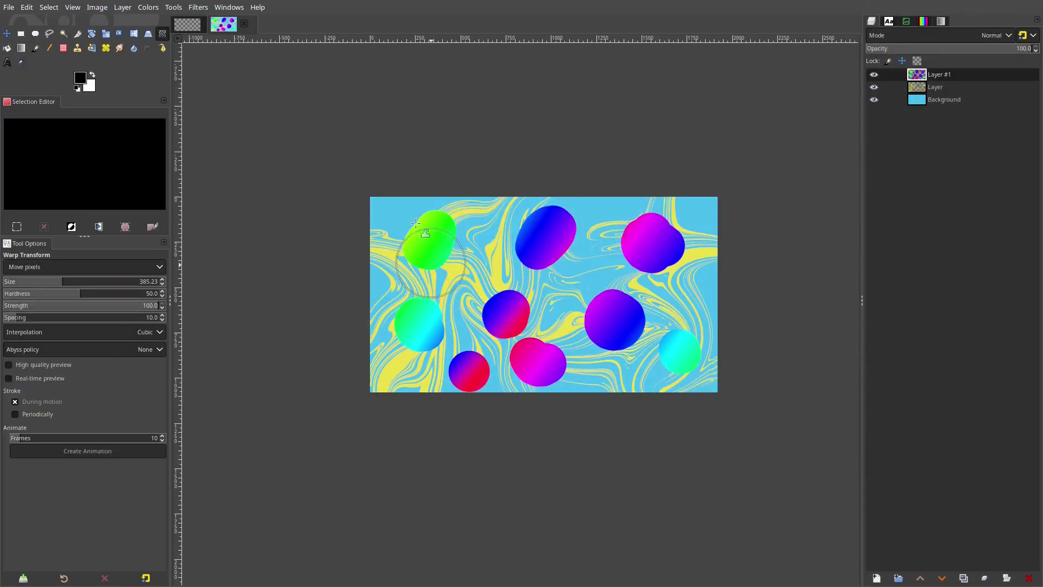
mouse_move(413, 239)
mouse_down()
mouse_move(533, 265)
mouse_move(459, 316)
mouse_move(606, 250)
mouse_move(579, 260)
mouse_move(644, 258)
mouse_move(648, 268)
mouse_move(509, 278)
mouse_move(502, 290)
mouse_move(590, 315)
mouse_move(412, 362)
mouse_move(422, 296)
mouse_move(572, 385)
mouse_move(691, 326)
mouse_move(723, 261)
mouse_move(668, 234)
mouse_up()
click(874, 86)
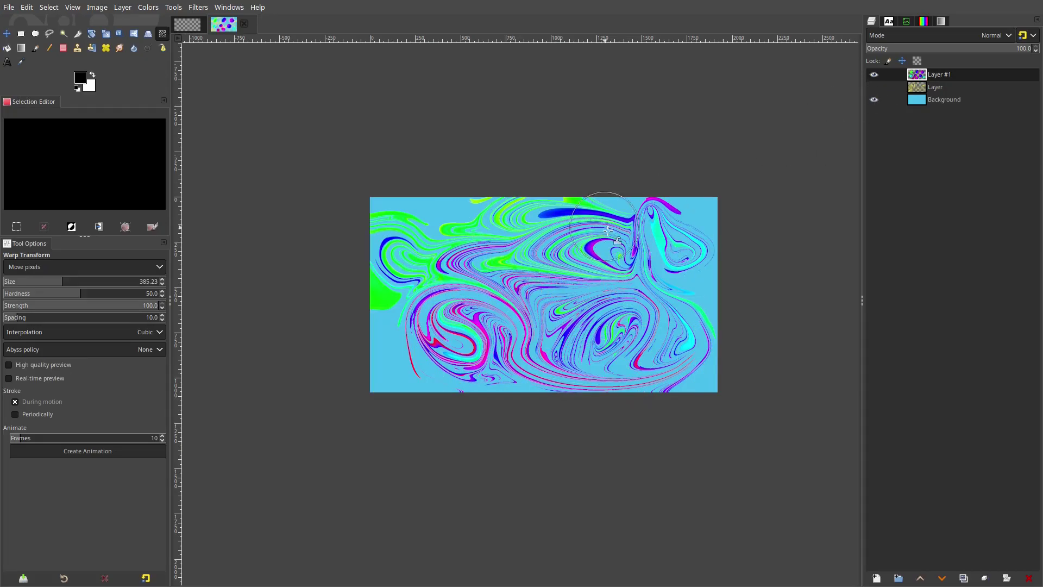
scroll(608, 231, up, 4)
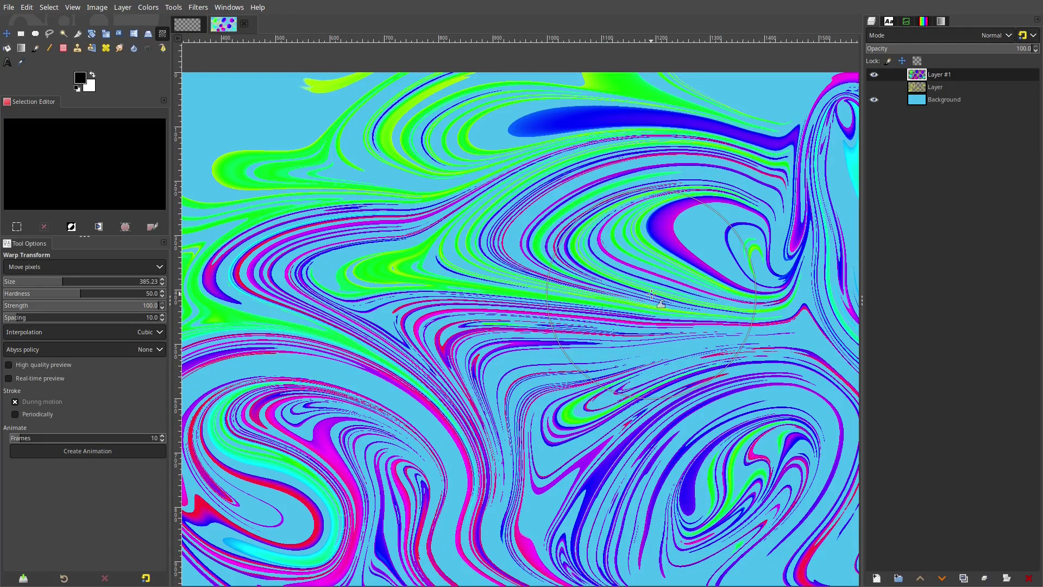
key(h)
scroll(651, 294, down, 5)
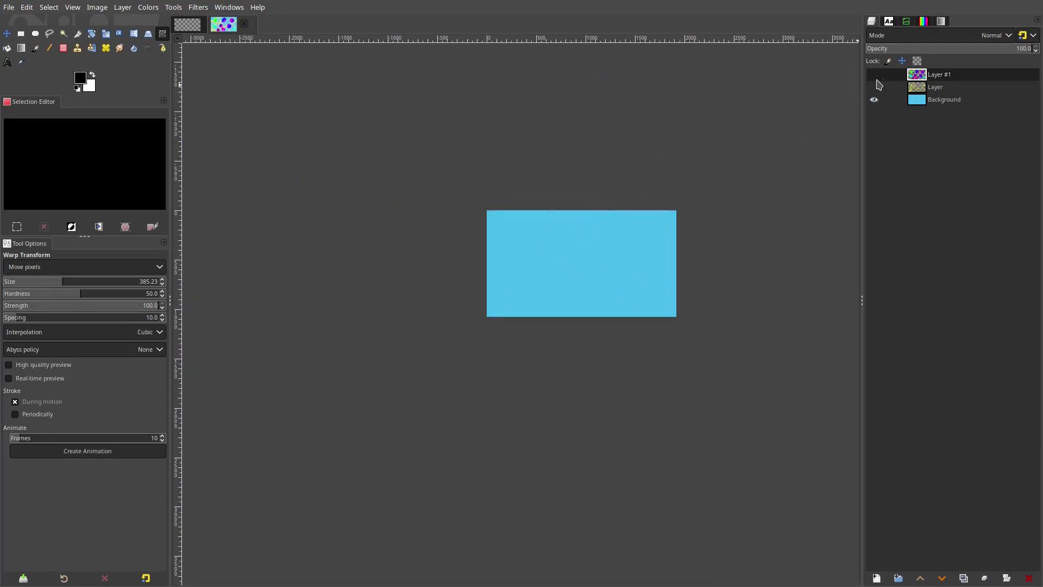
click(874, 75)
scroll(577, 256, up, 5)
scroll(532, 244, down, 1)
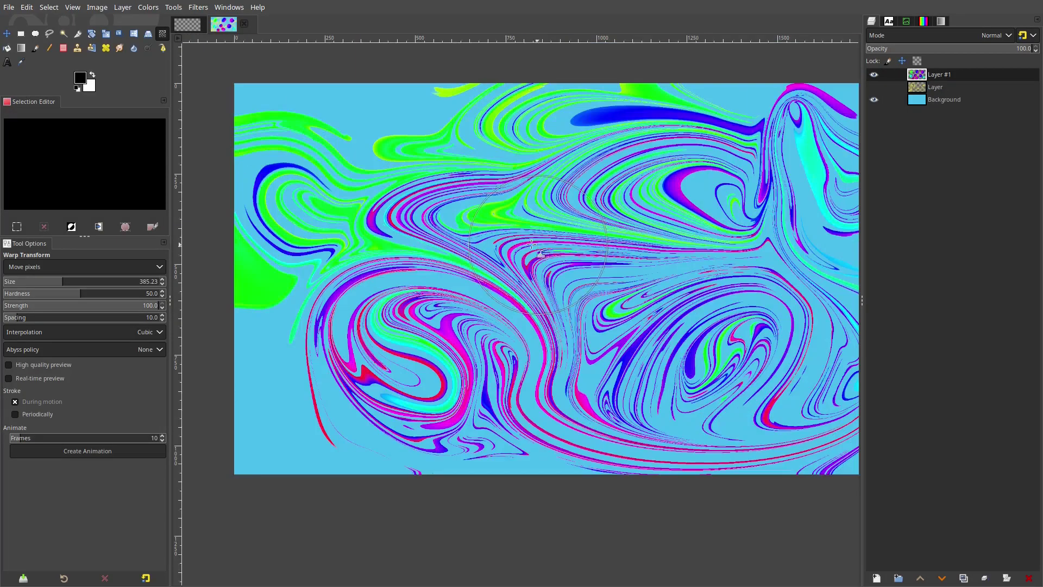
click(8, 36)
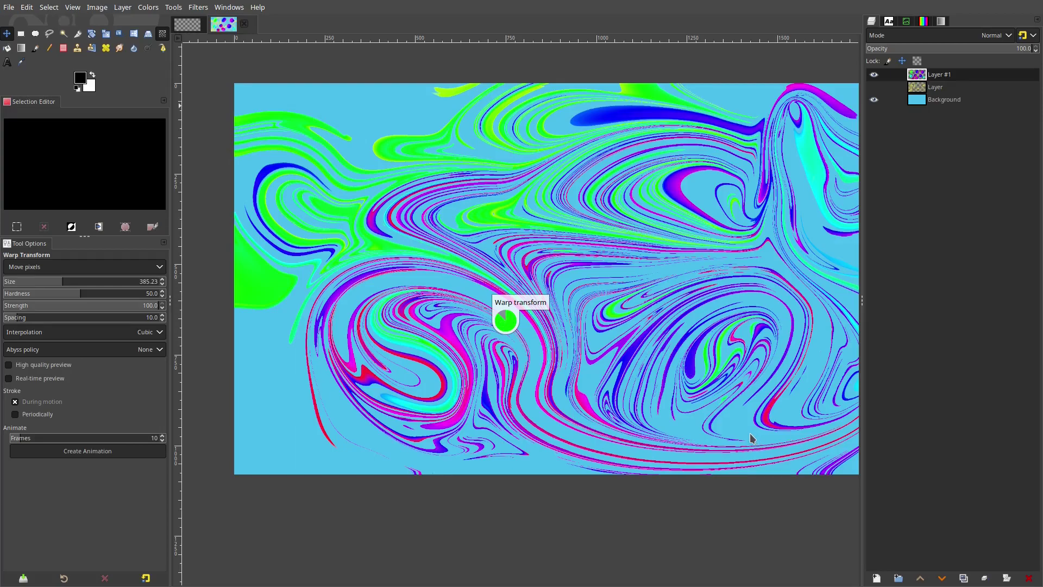
Open the Hue-Saturation adjustment for the multicoloured swirl layer
scroll(565, 274, up, 3)
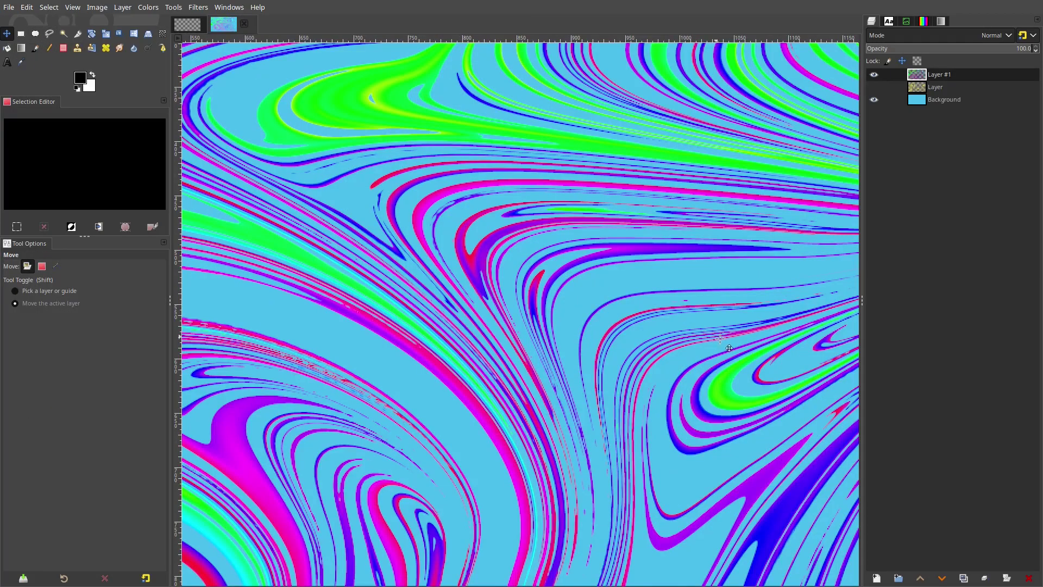
scroll(727, 347, down, 2)
scroll(687, 352, down, 1)
scroll(644, 350, up, 1)
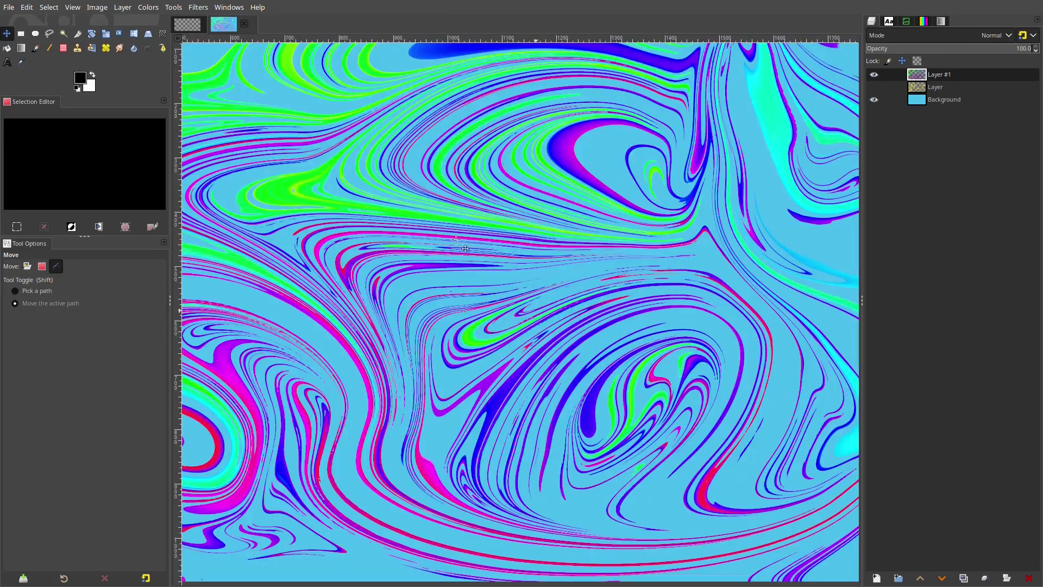
click(155, 9)
click(228, 63)
scroll(597, 277, left, 5)
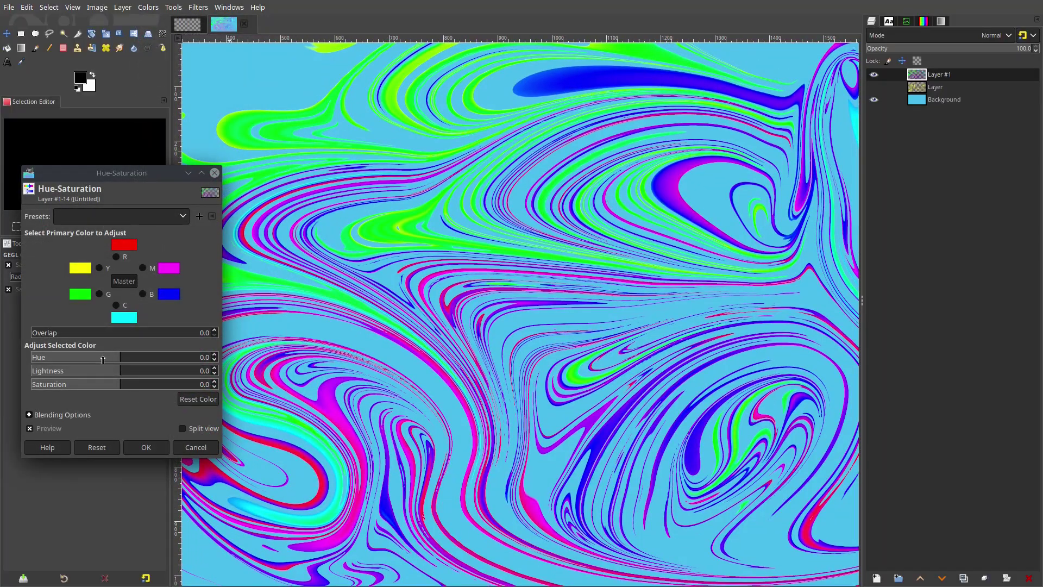